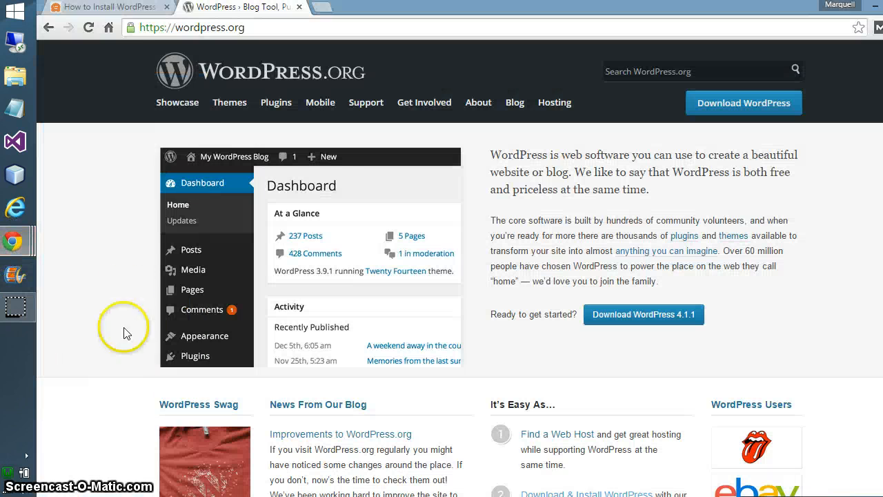
# Look over the How to Install WordPress tutorial tab
pyautogui.click(122, 9)
pyautogui.scroll(8, 138, 251)
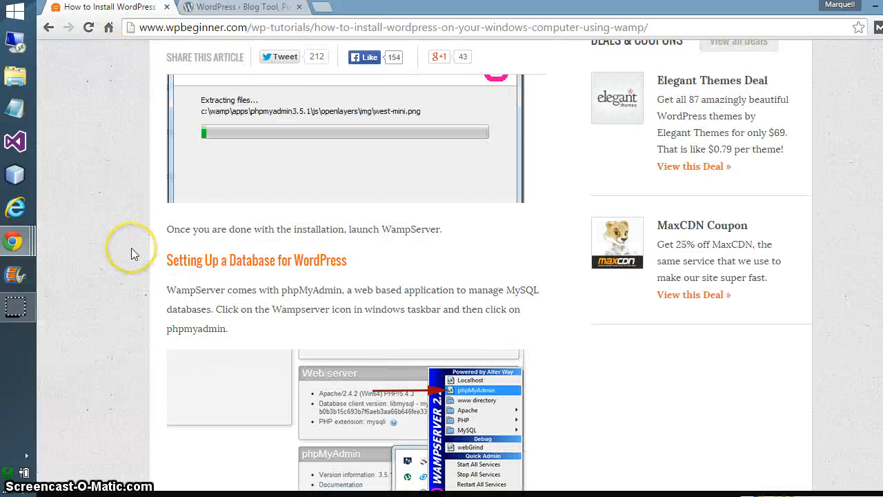
pyautogui.scroll(-5, 129, 259)
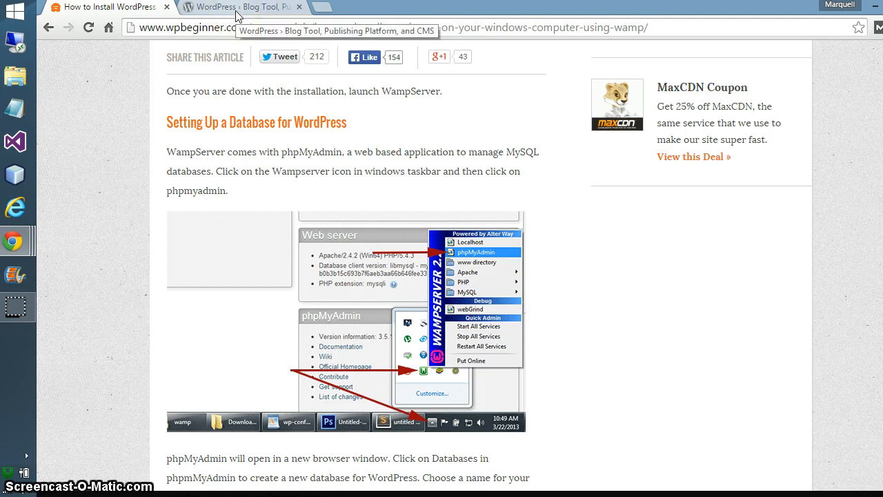
# Open the WordPress 4.1.1 download page from wordpress.org, then minimize Chrome
pyautogui.click(236, 14)
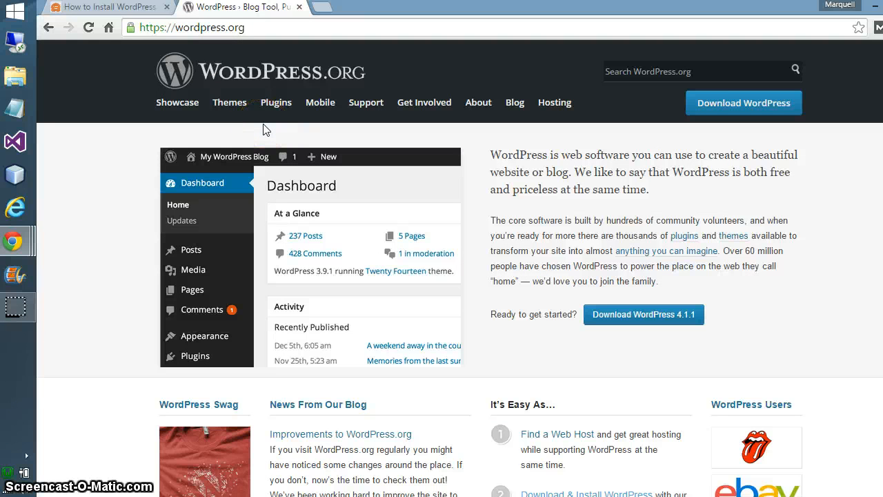
pyautogui.click(259, 26)
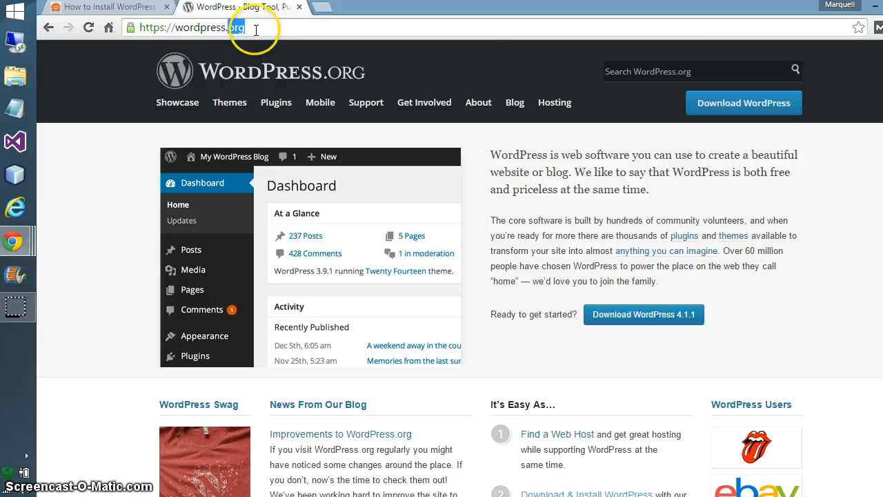
pyautogui.click(272, 28)
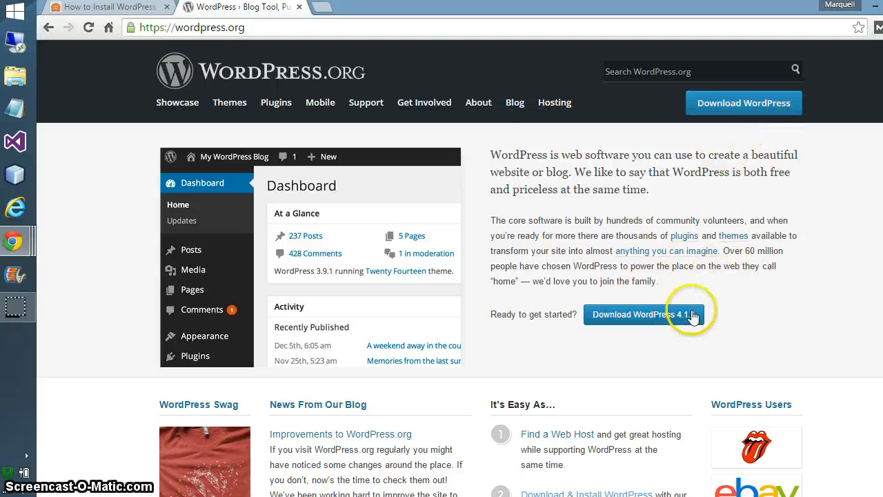
pyautogui.click(741, 110)
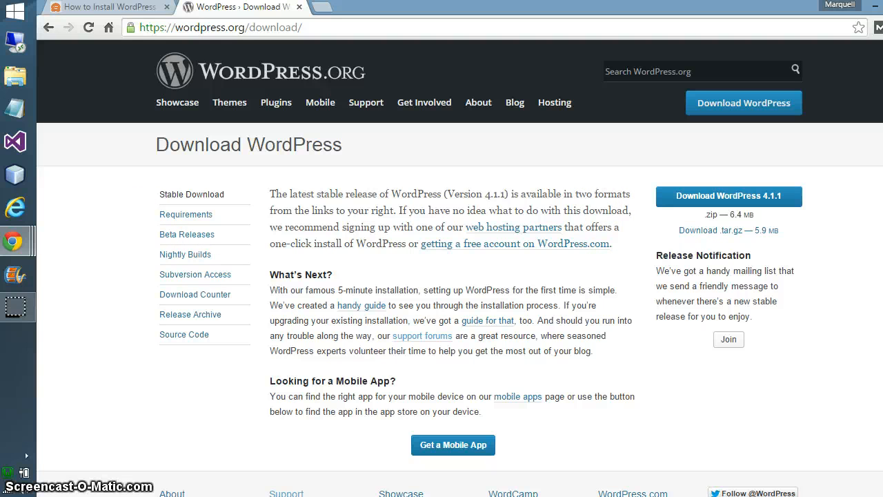
pyautogui.click(874, 8)
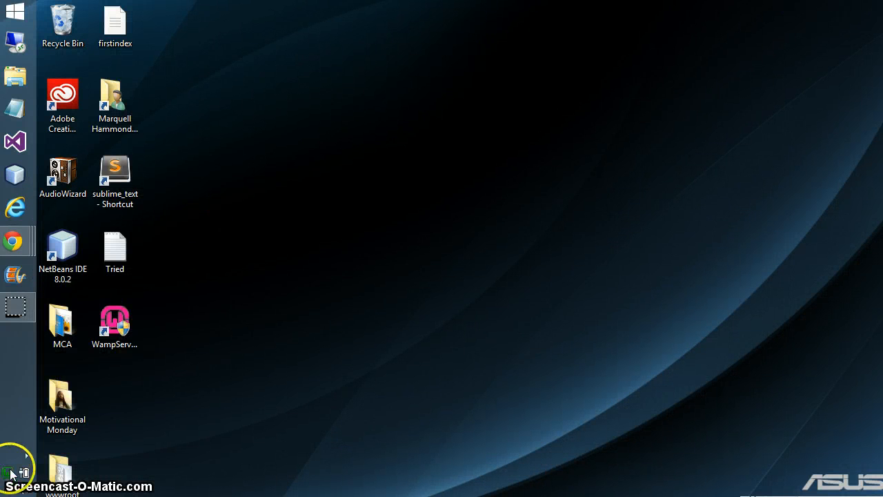
# Launch phpMyAdmin from the WampServer tray menu and start an empty Chrome tab
pyautogui.click(9, 472)
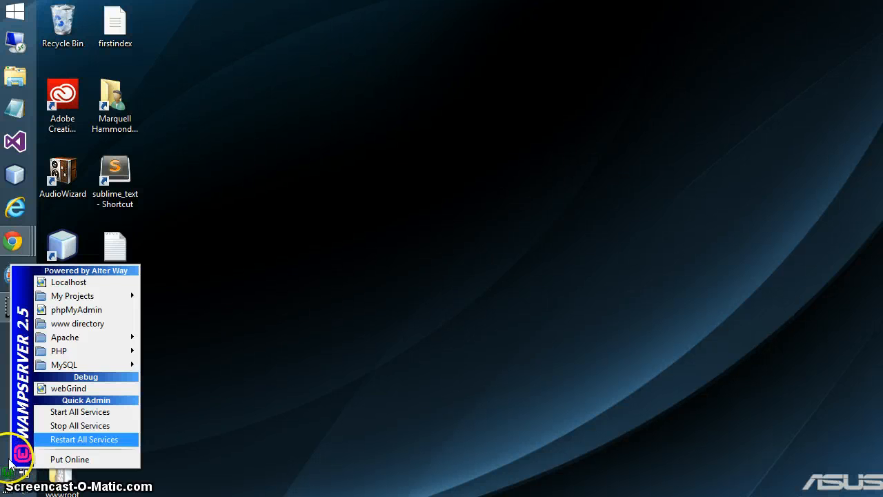
pyautogui.click(112, 312)
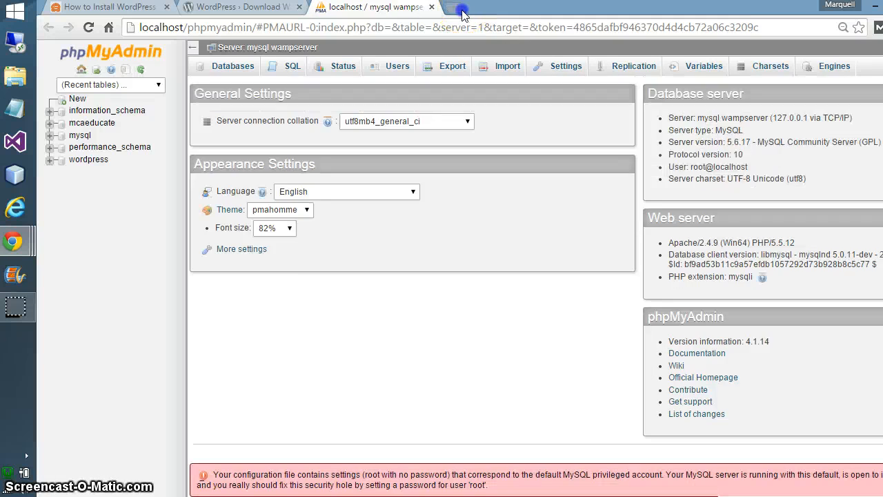
pyautogui.click(455, 8)
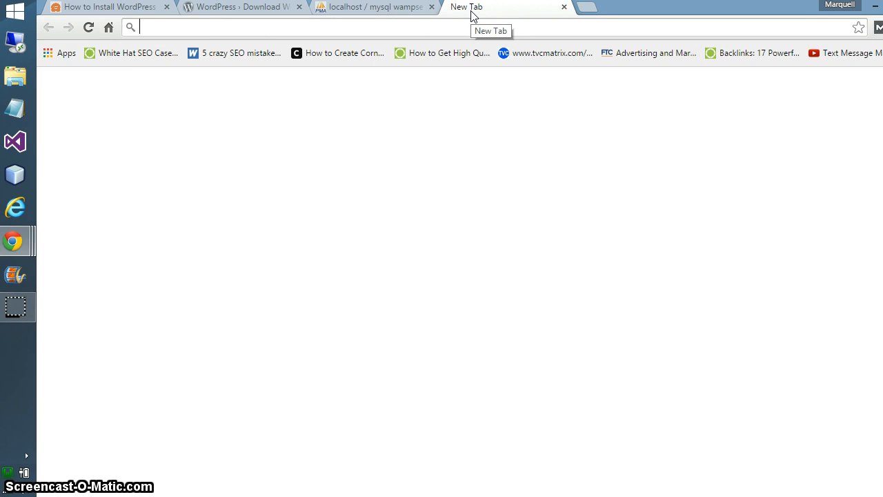
# Load localhost in the new tab and close the duplicate phpMyAdmin tab
pyautogui.write('local')
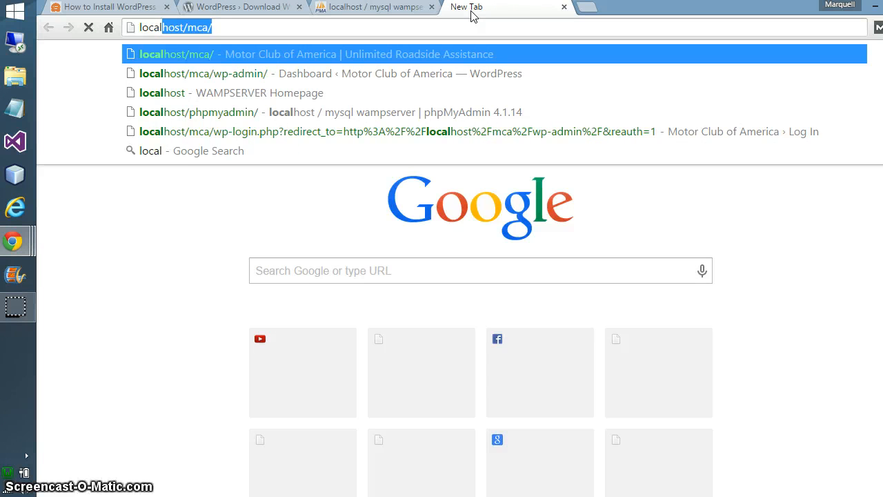
pyautogui.write('host')
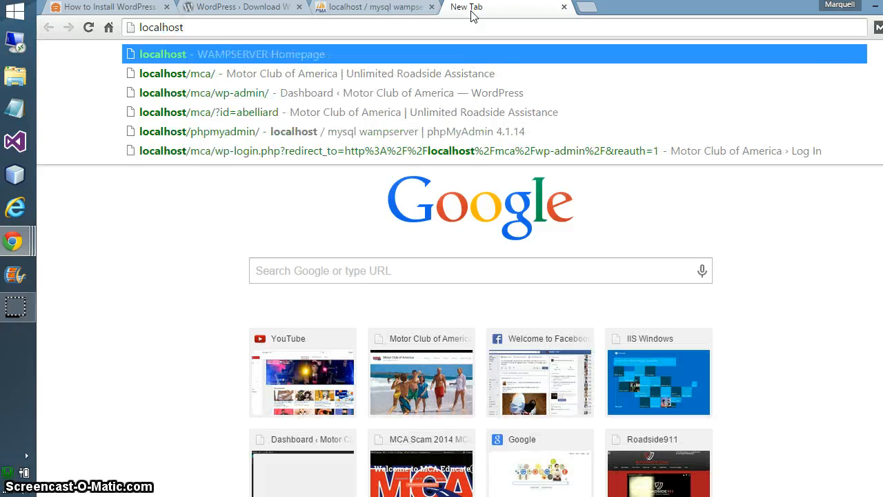
pyautogui.press('Return')
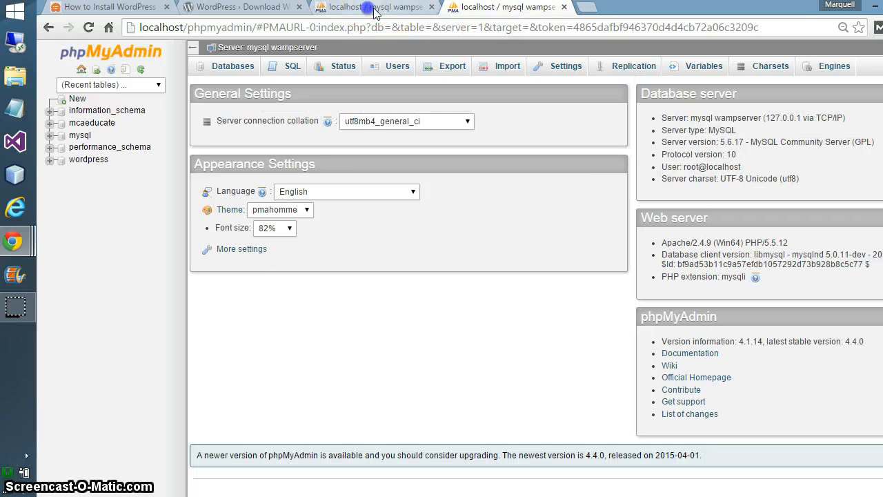
pyautogui.click(369, 8)
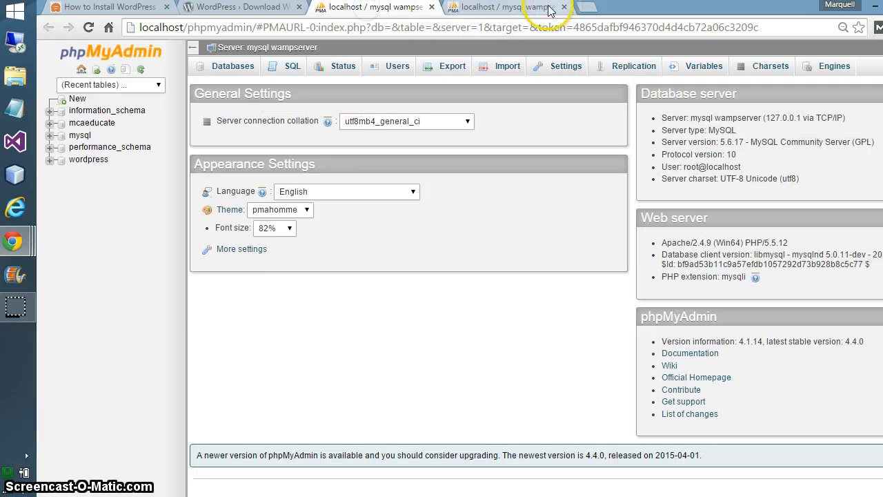
pyautogui.click(548, 7)
pyautogui.click(394, 8)
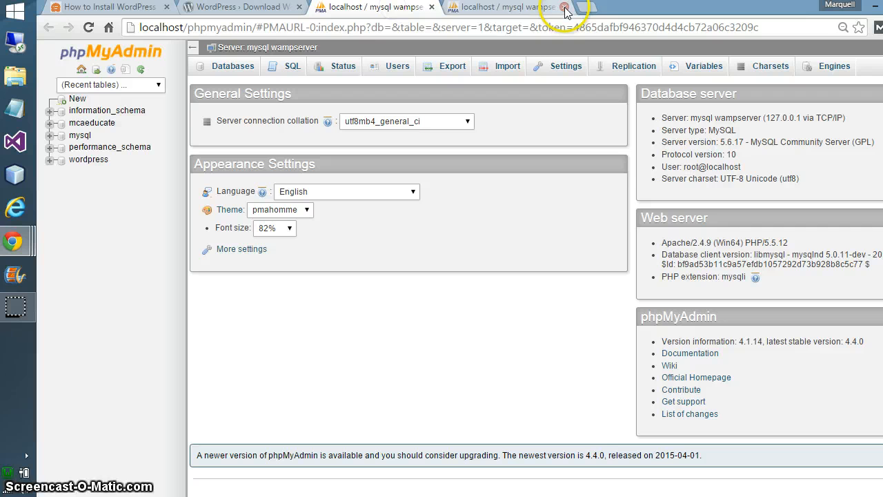
pyautogui.click(564, 8)
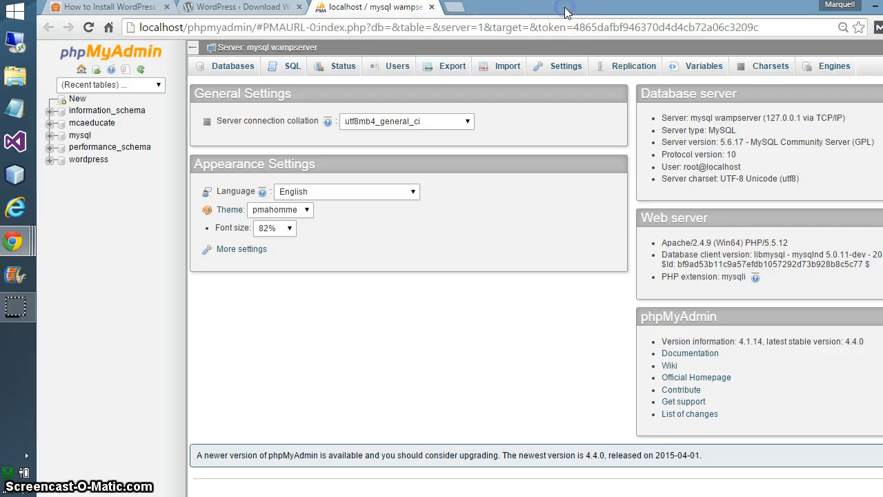
# Create the 'example' database with utf8_general_ci collation, then minimize Chrome
pyautogui.click(228, 69)
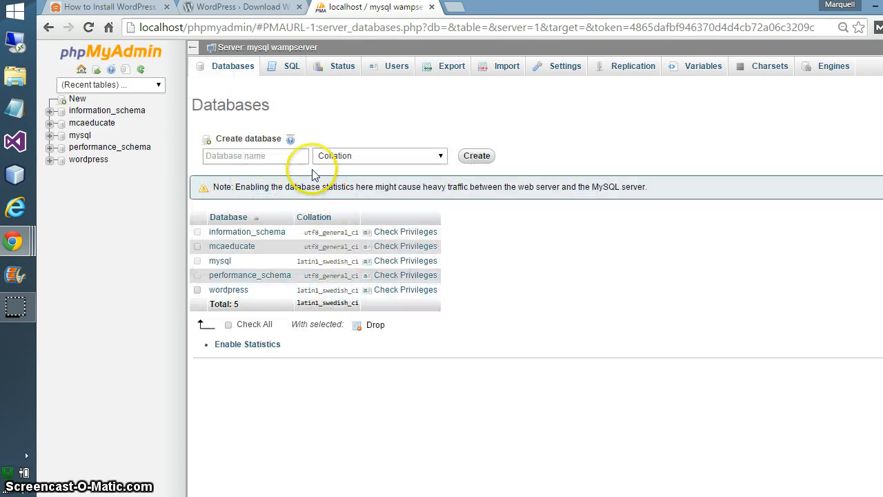
pyautogui.click(302, 157)
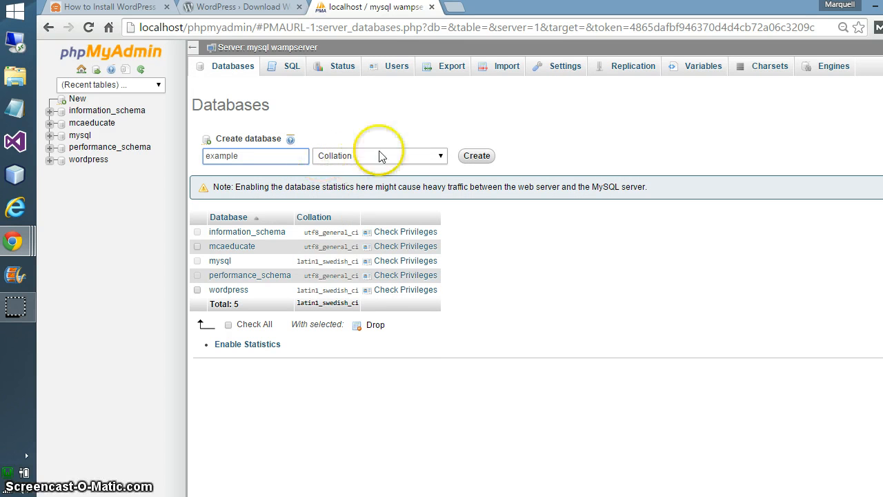
pyautogui.click(429, 155)
pyautogui.scroll(-5, 414, 236)
pyautogui.scroll(-15, 414, 237)
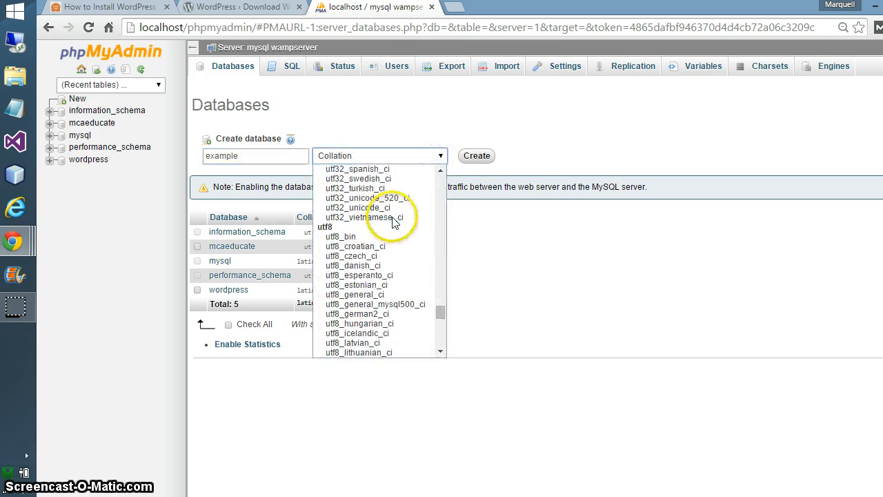
pyautogui.scroll(-10, 387, 256)
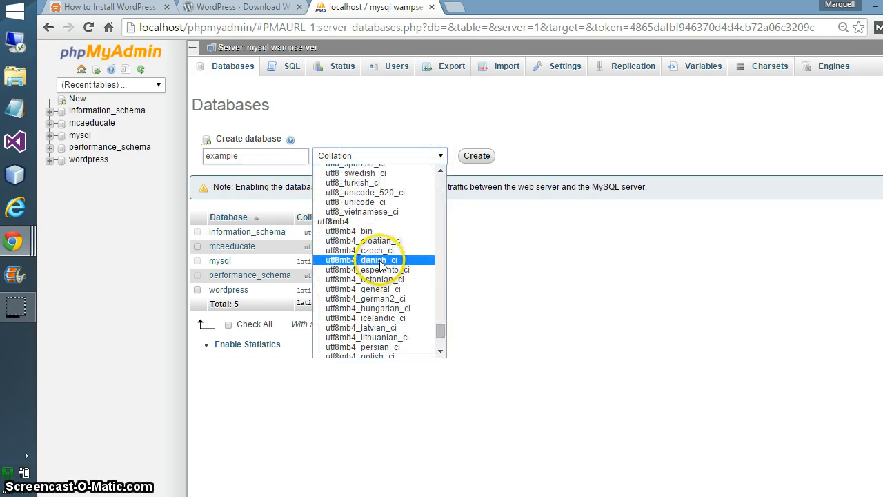
pyautogui.scroll(5, 384, 245)
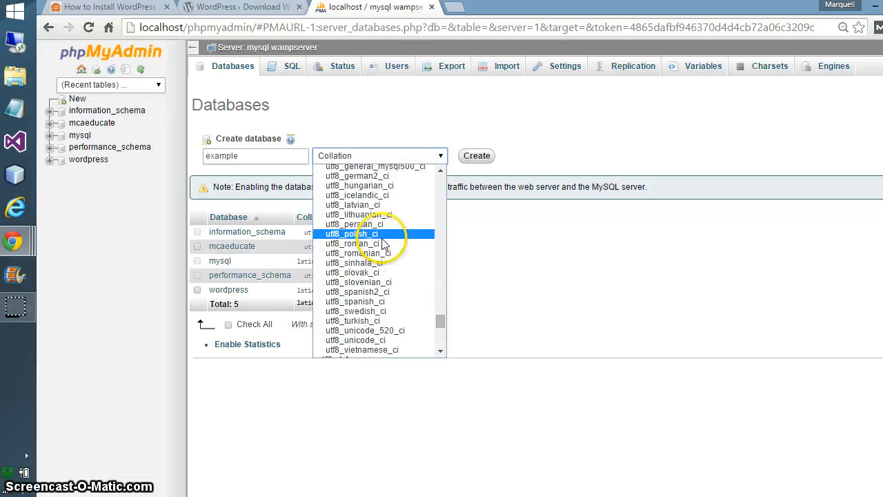
pyautogui.scroll(5, 387, 249)
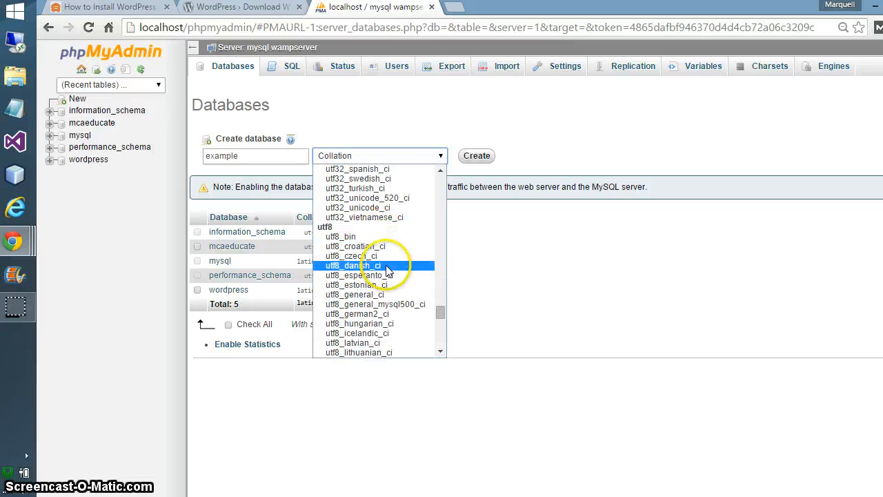
pyautogui.click(382, 295)
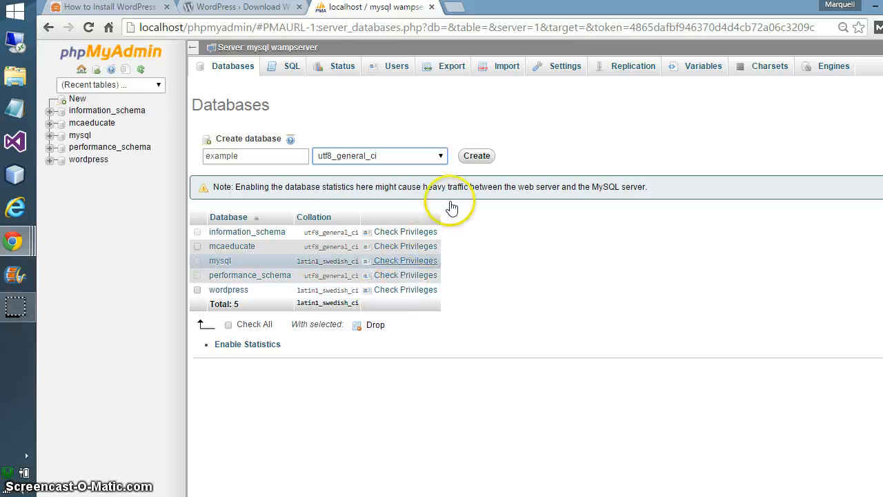
pyautogui.click(478, 157)
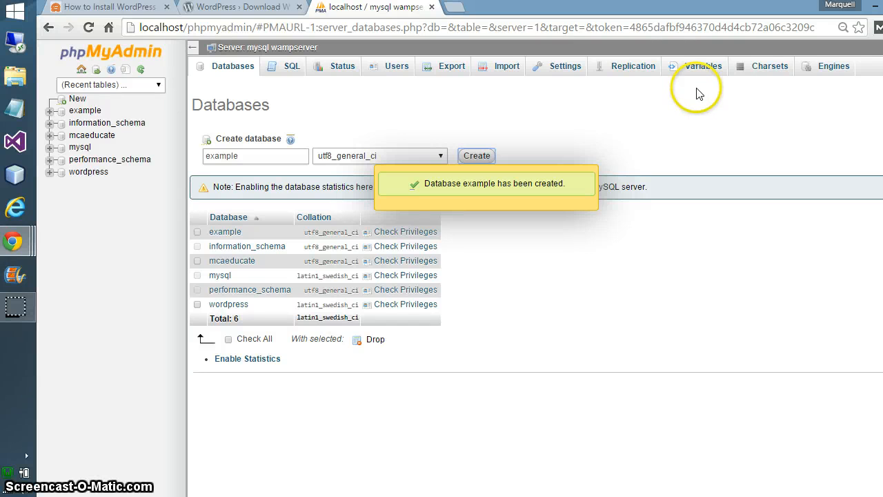
pyautogui.click(876, 8)
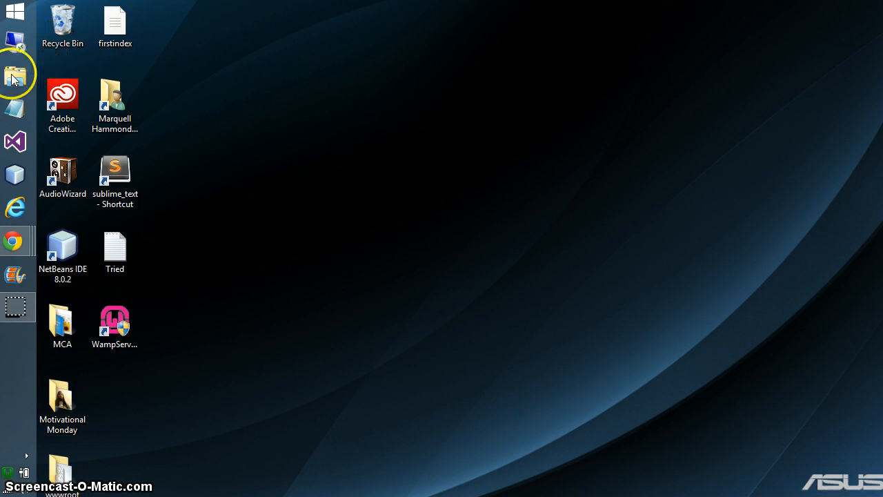
# Open Downloads in File Explorer and choose Extract All on wordpress-4.1.1.zip
pyautogui.click(14, 78)
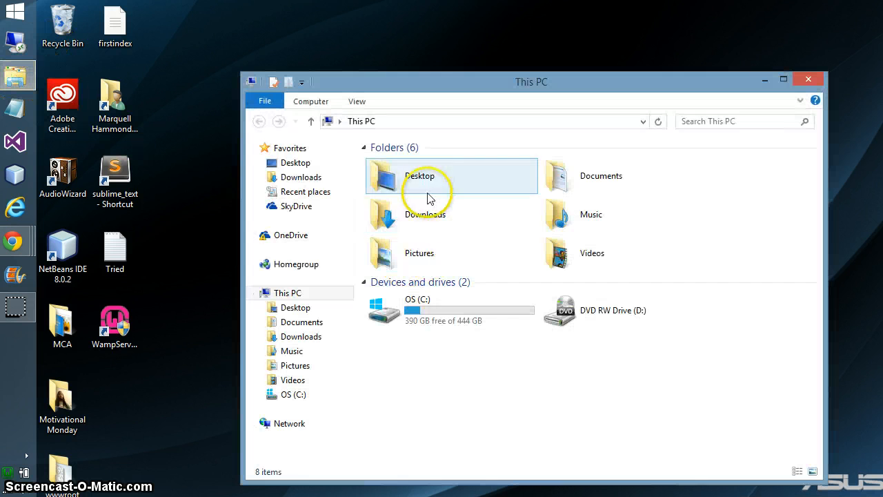
pyautogui.doubleClick(424, 220)
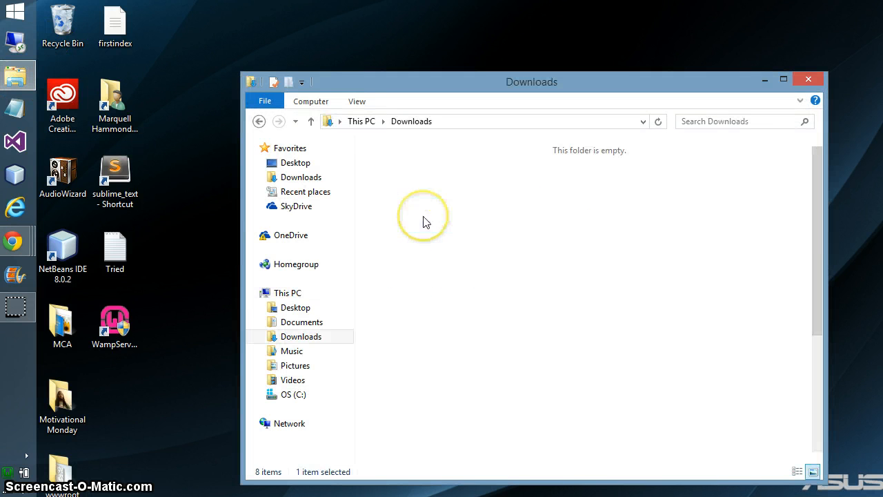
pyautogui.scroll(-3, 514, 235)
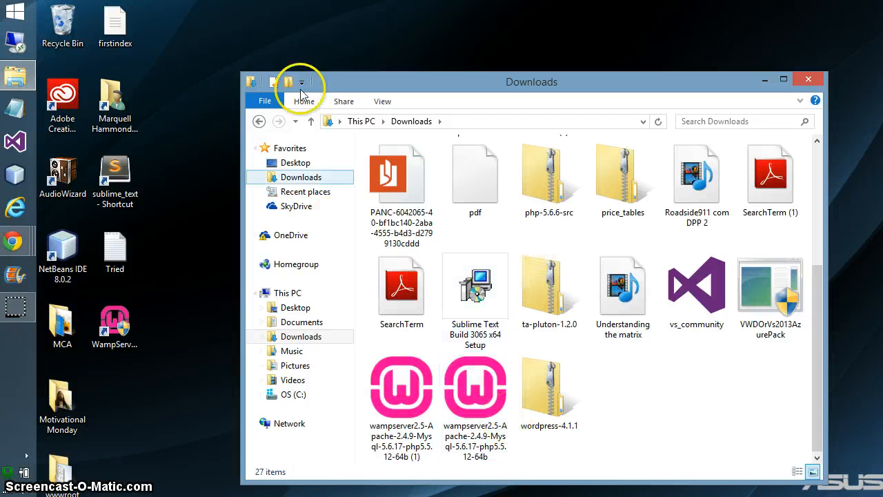
pyautogui.click(258, 122)
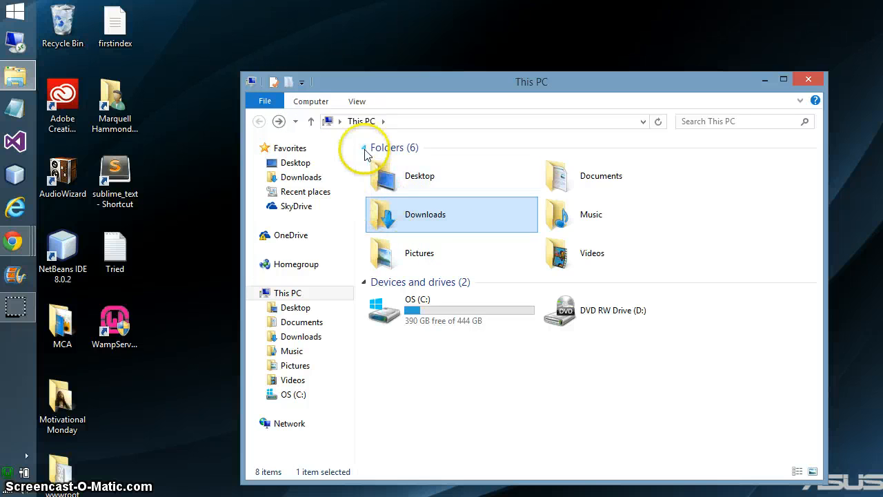
pyautogui.doubleClick(413, 219)
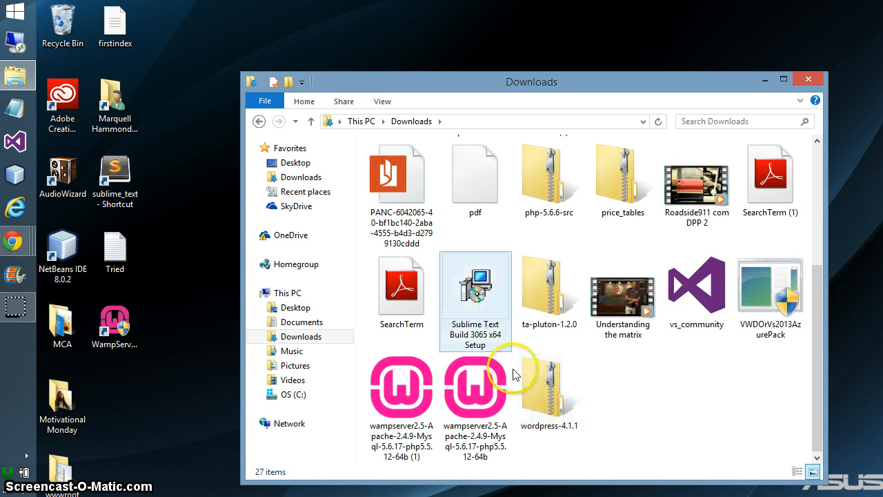
pyautogui.click(546, 394)
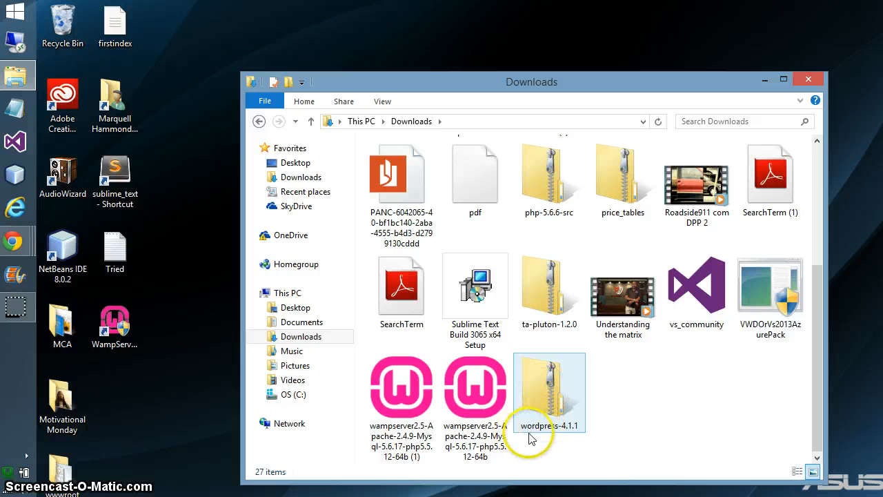
pyautogui.rightClick(547, 397)
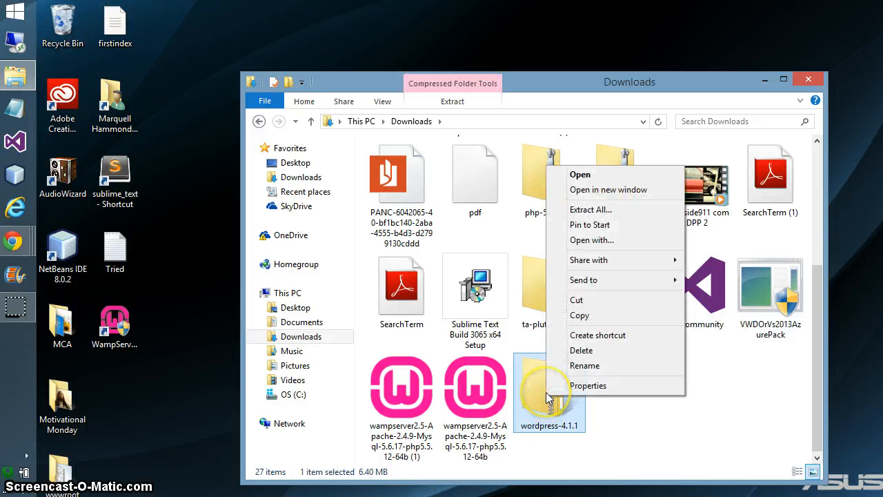
pyautogui.click(591, 210)
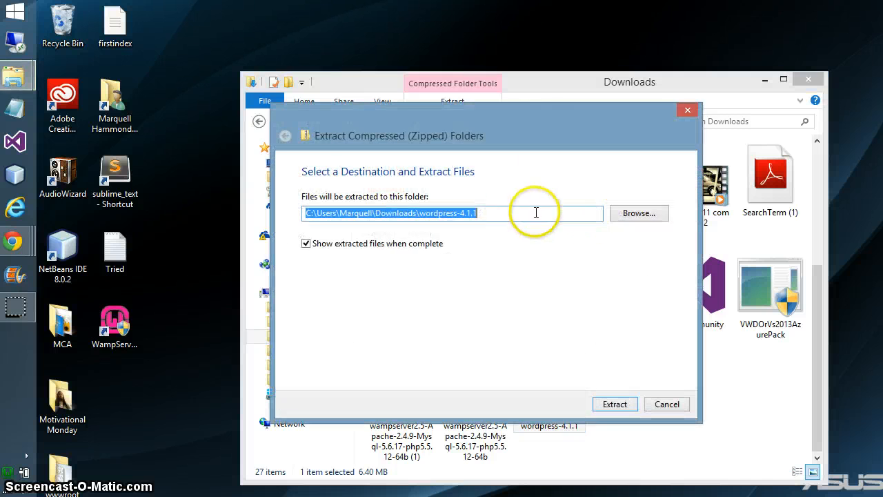
pyautogui.click(639, 213)
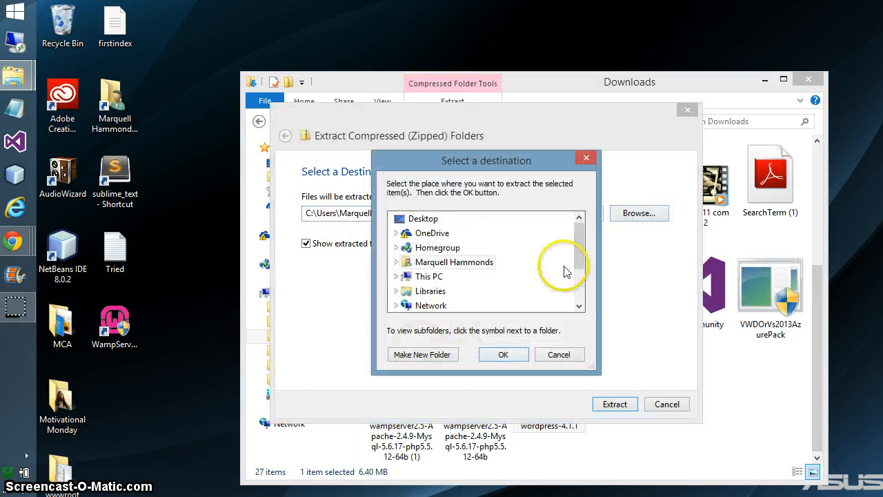
pyautogui.moveTo(572, 258); pyautogui.dragTo(578, 278)
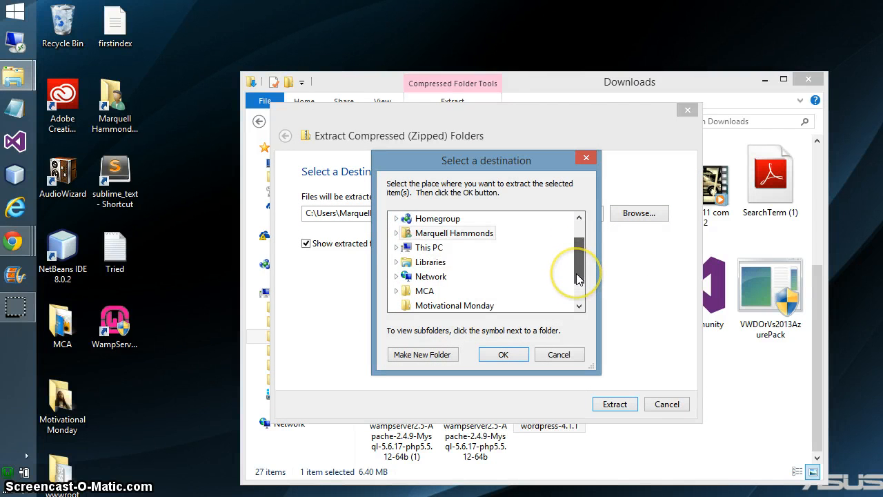
pyautogui.click(396, 247)
pyautogui.moveTo(578, 256); pyautogui.dragTo(578, 273)
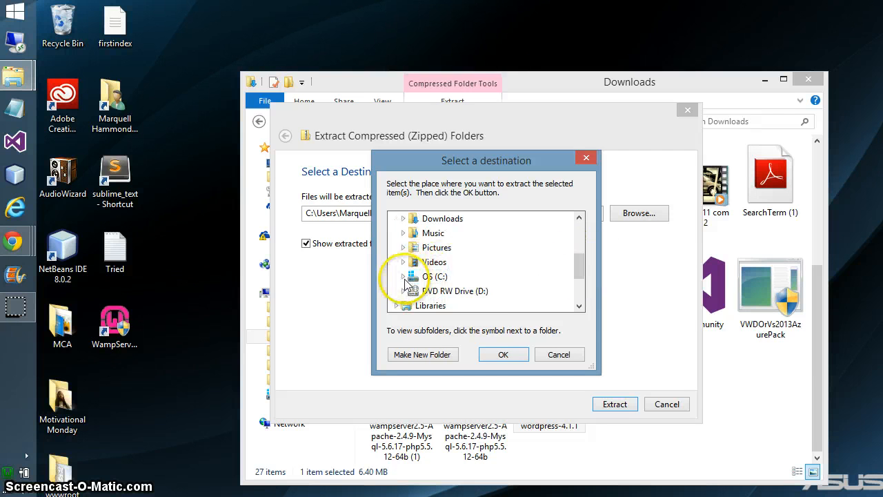
pyautogui.click(403, 277)
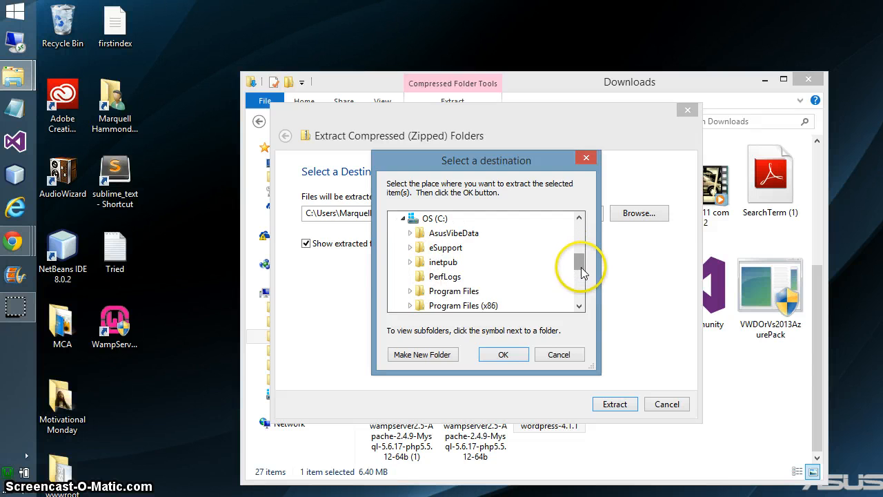
pyautogui.moveTo(578, 264); pyautogui.dragTo(580, 277)
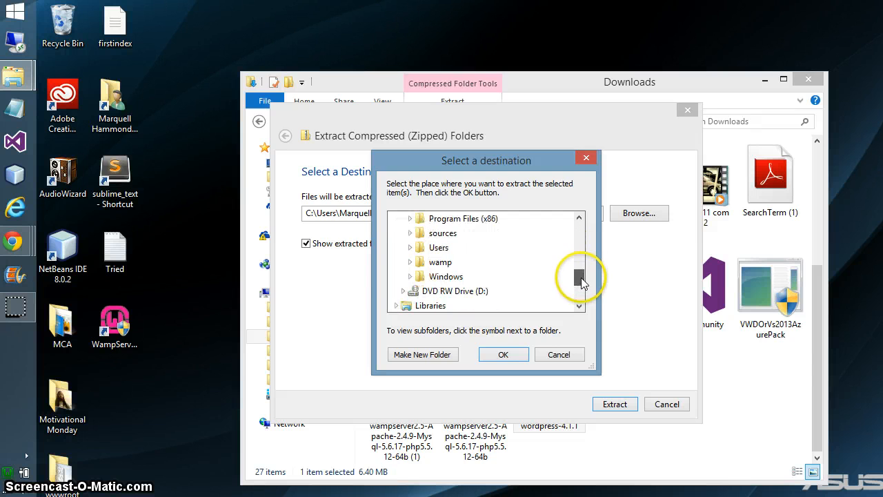
pyautogui.click(411, 263)
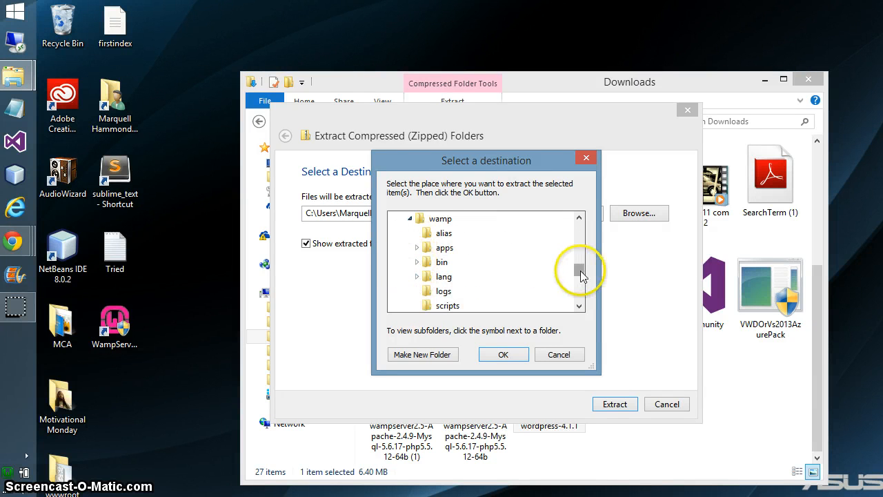
pyautogui.moveTo(579, 266); pyautogui.dragTo(578, 286)
pyautogui.click(416, 276)
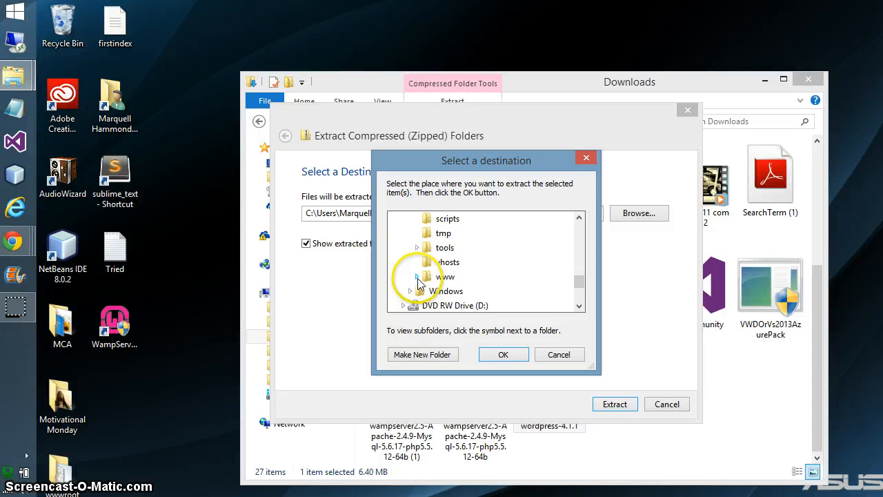
pyautogui.click(445, 262)
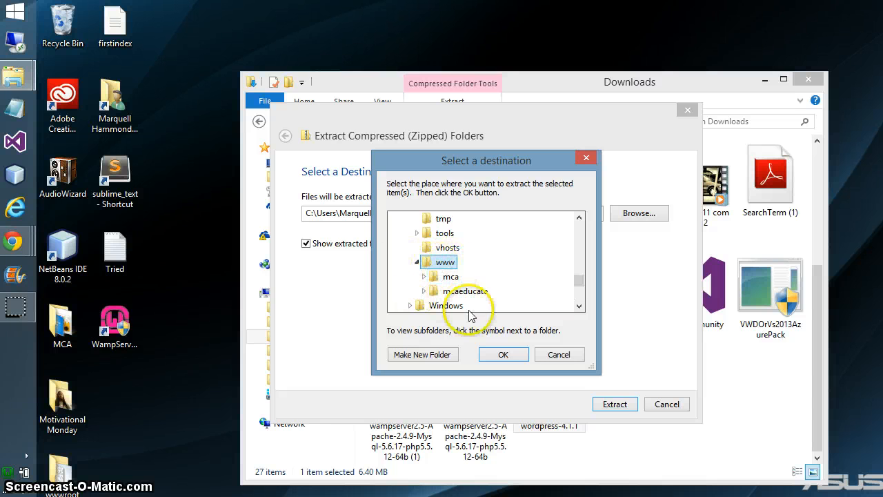
# Create a new 'example' folder in www and set it as the extraction destination
pyautogui.click(421, 354)
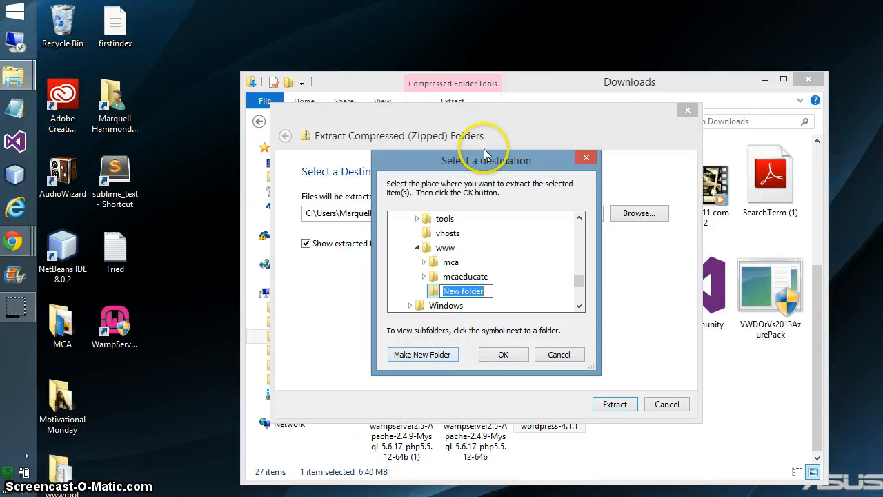
pyautogui.write('example')
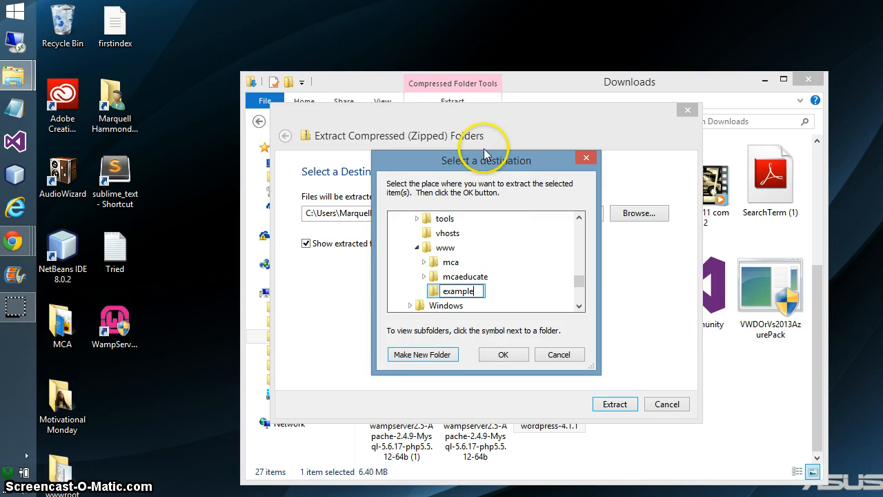
pyautogui.click(500, 355)
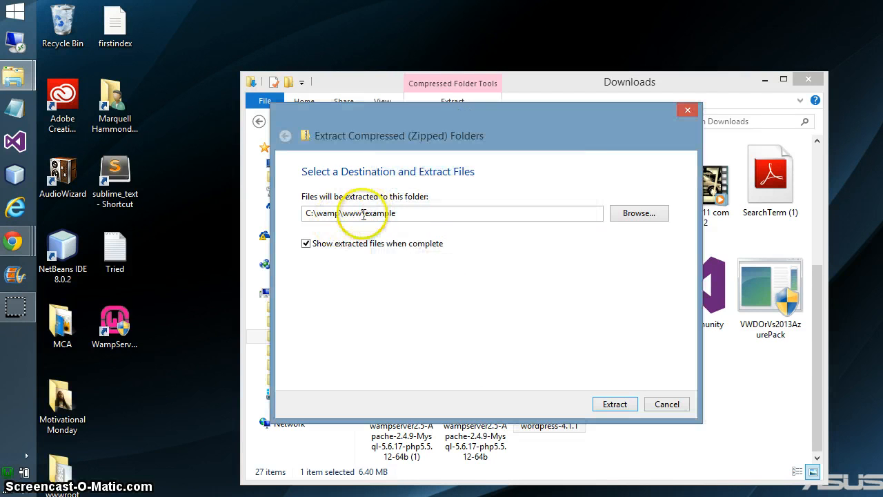
pyautogui.moveTo(366, 216)
pyautogui.mouseDown()
pyautogui.moveTo(252, 216)
pyautogui.moveTo(239, 207)
pyautogui.moveTo(369, 217)
pyautogui.mouseUp()
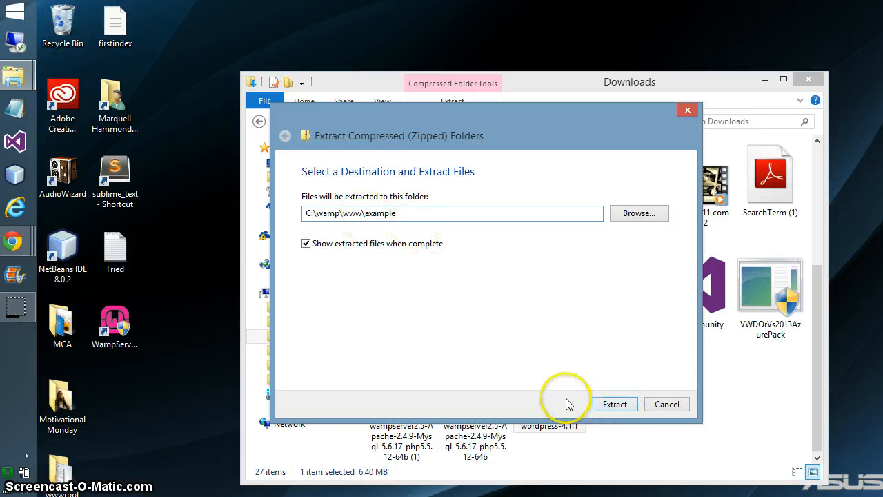
# Extract the archive, then open C:\wamp\www\example\wordpress to view the extracted files
pyautogui.click(614, 404)
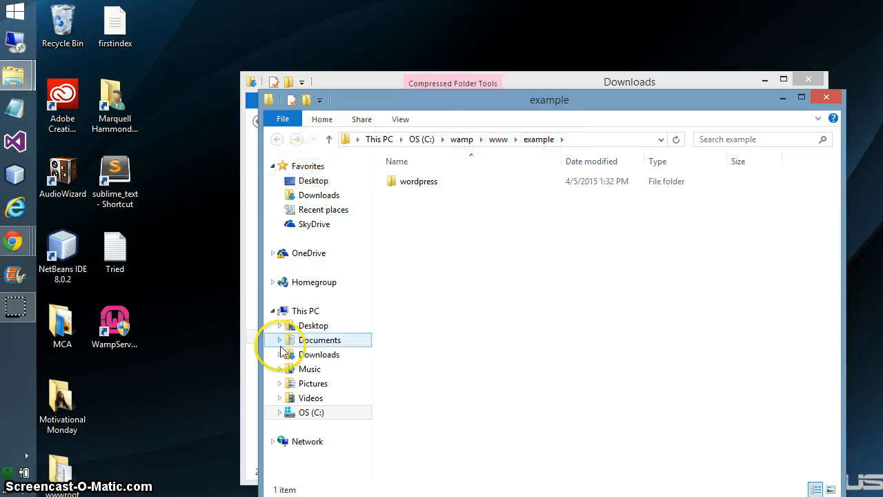
pyautogui.click(311, 412)
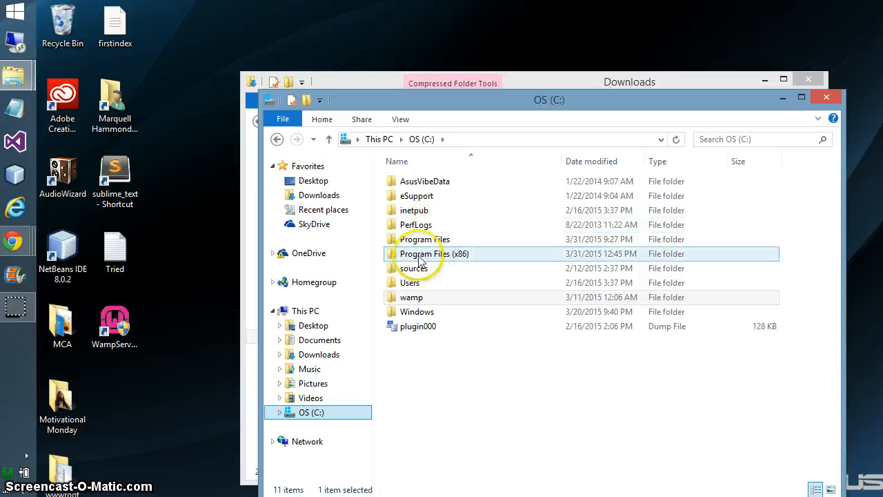
pyautogui.click(434, 300)
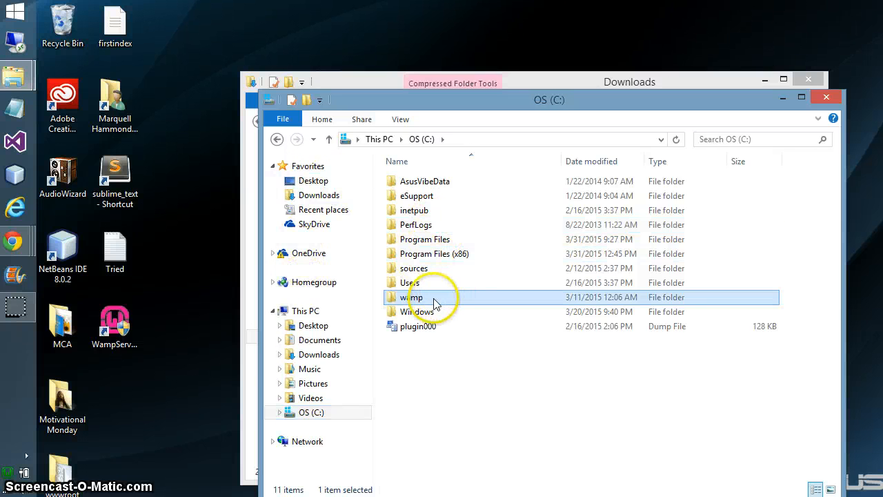
pyautogui.click(434, 300)
pyautogui.doubleClick(469, 301)
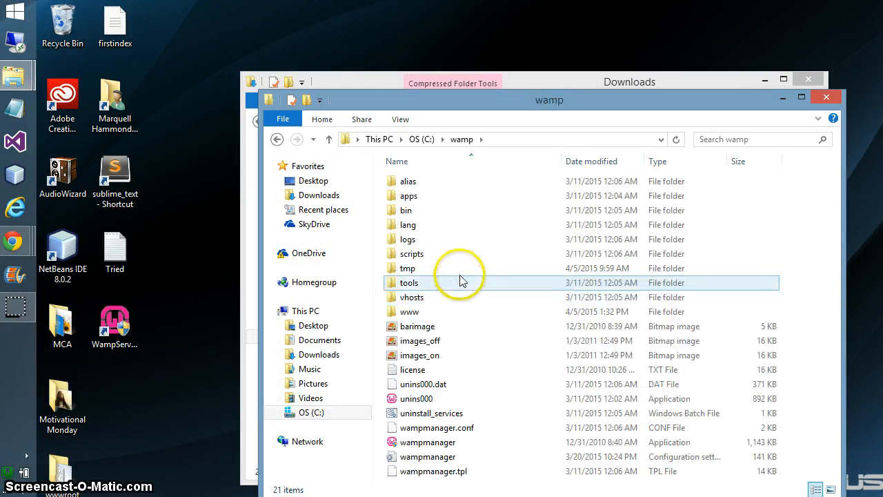
pyautogui.doubleClick(447, 312)
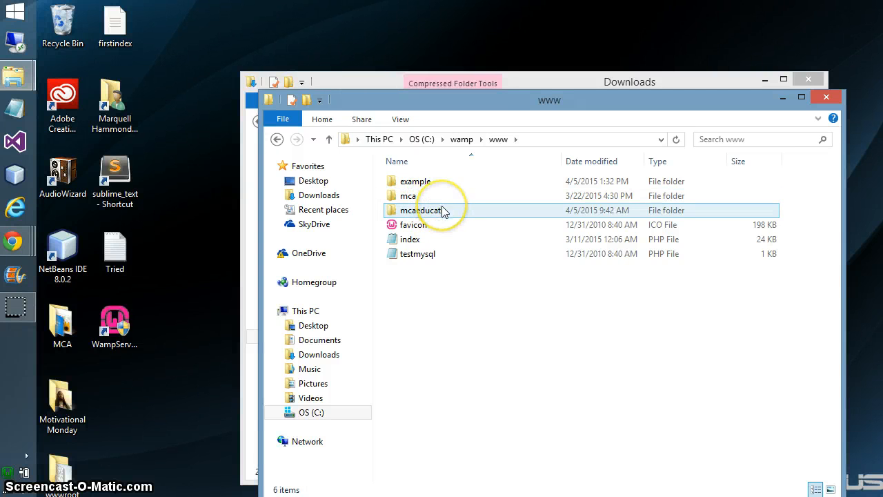
pyautogui.moveTo(444, 211)
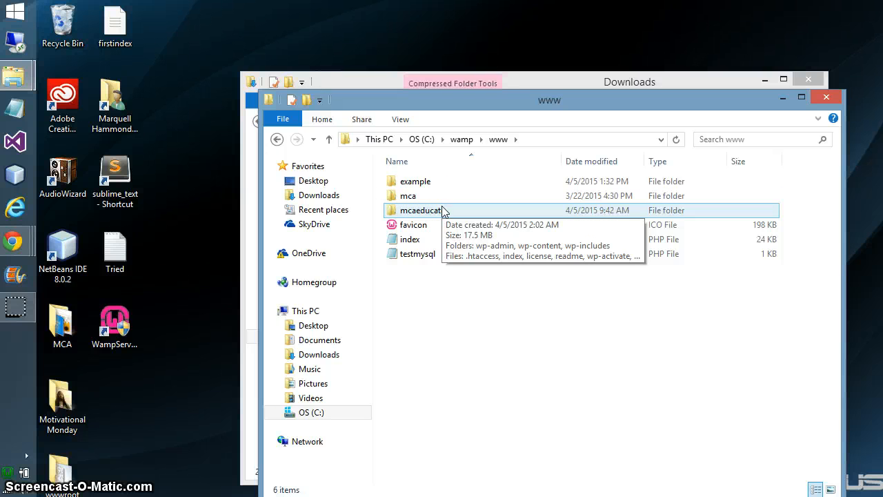
pyautogui.doubleClick(407, 184)
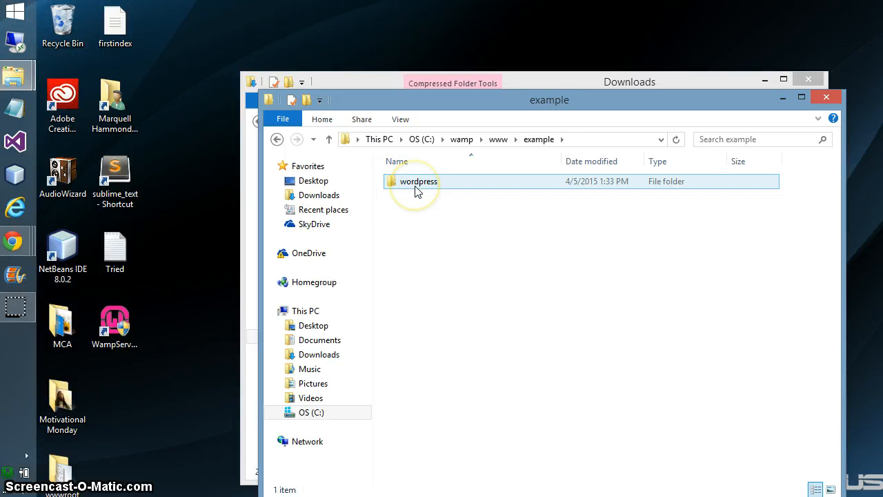
pyautogui.doubleClick(420, 187)
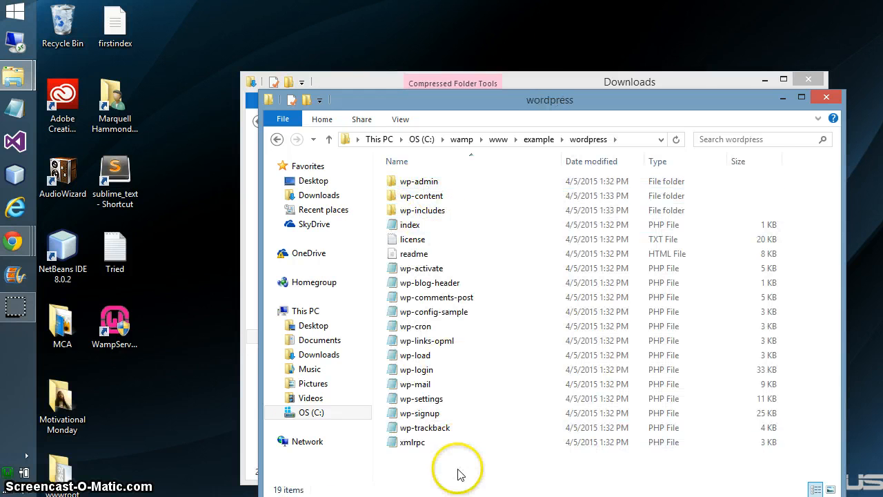
# Move all WordPress files out of the wordpress subfolder directly into C:\wamp\www\example
pyautogui.moveTo(460, 473); pyautogui.dragTo(446, 173)
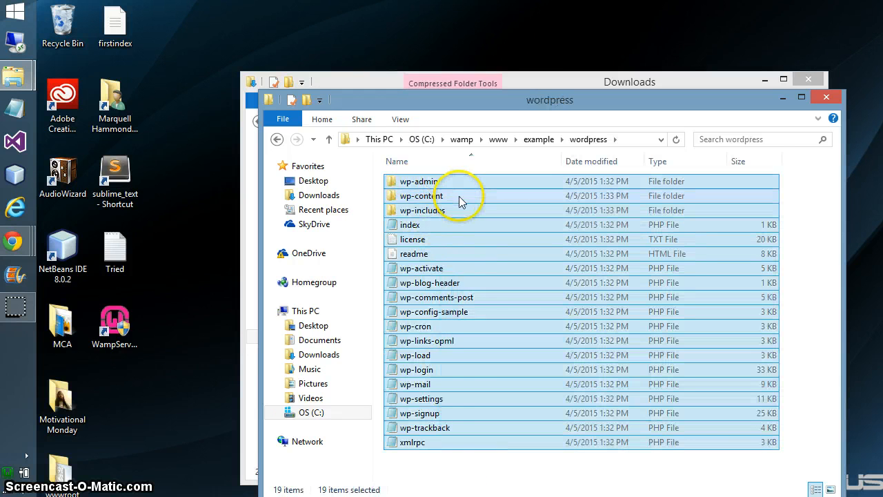
pyautogui.rightClick(459, 196)
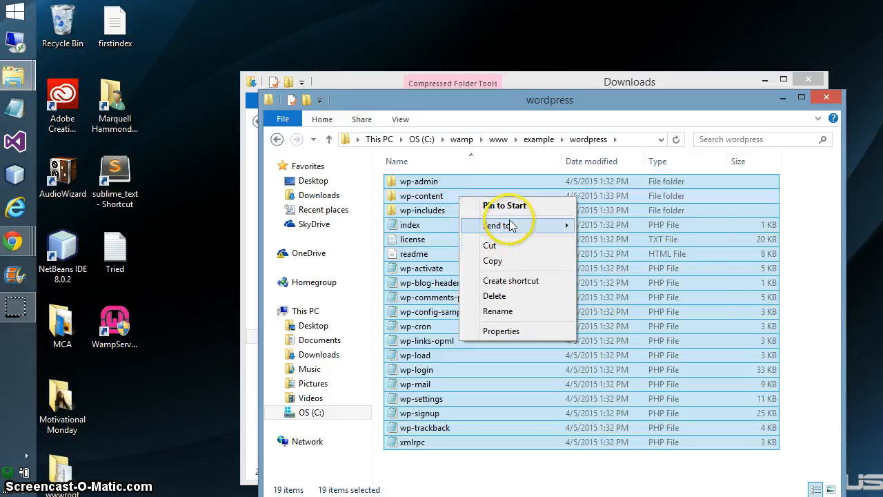
pyautogui.click(513, 246)
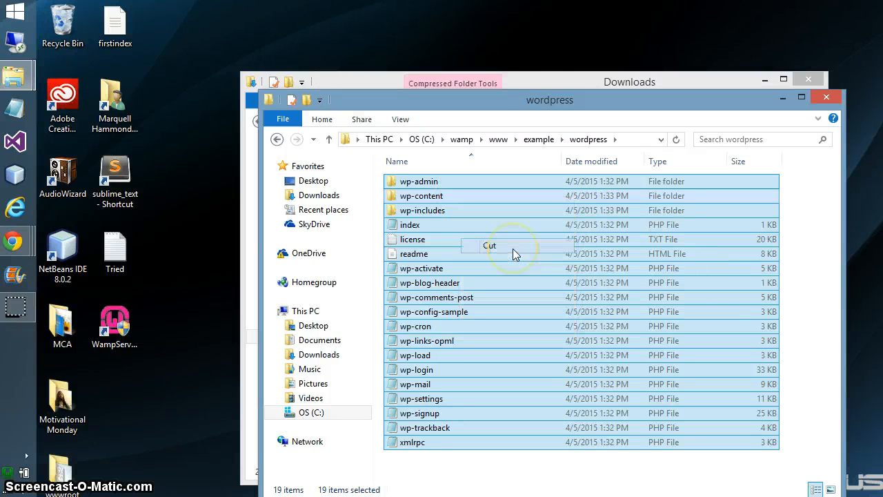
pyautogui.click(541, 139)
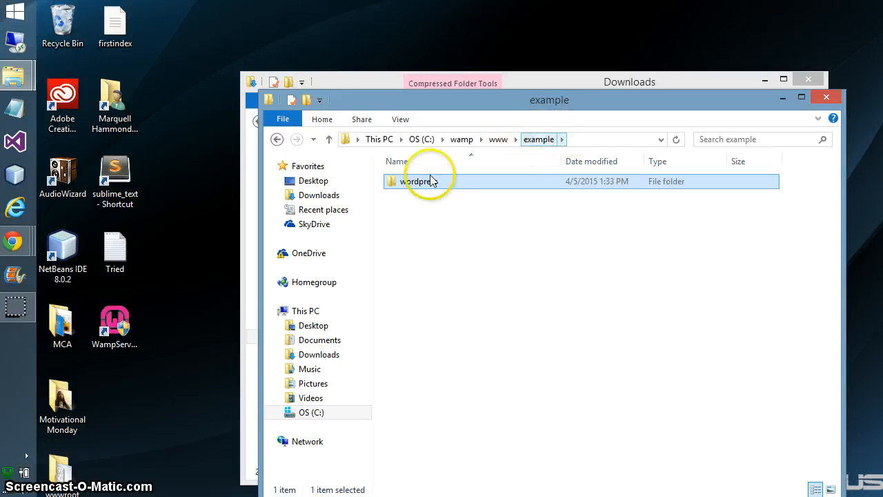
pyautogui.rightClick(436, 187)
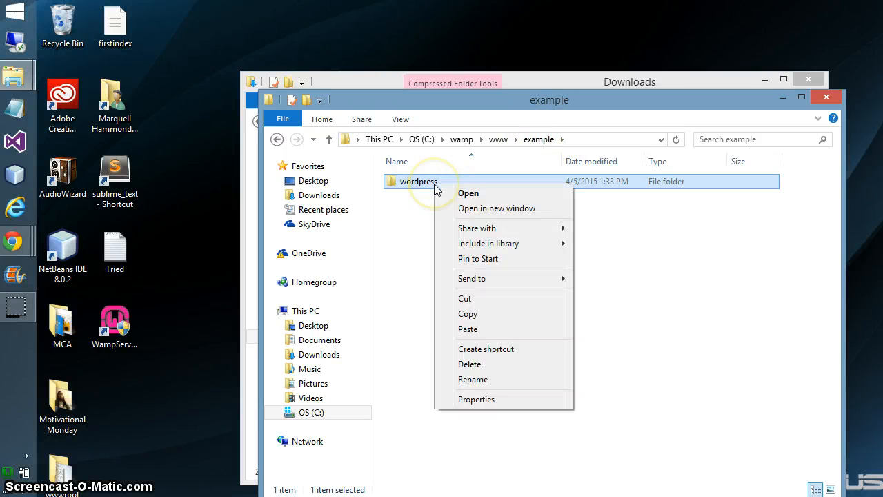
pyautogui.click(407, 210)
pyautogui.rightClick(405, 206)
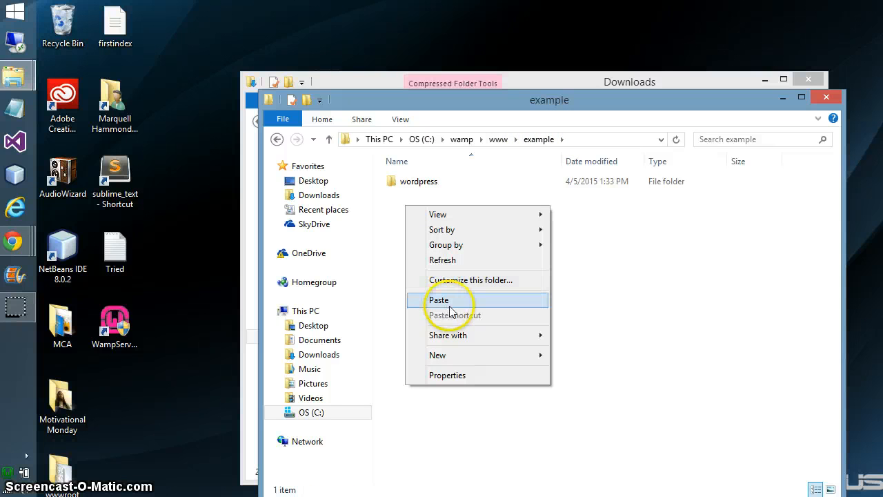
pyautogui.click(454, 303)
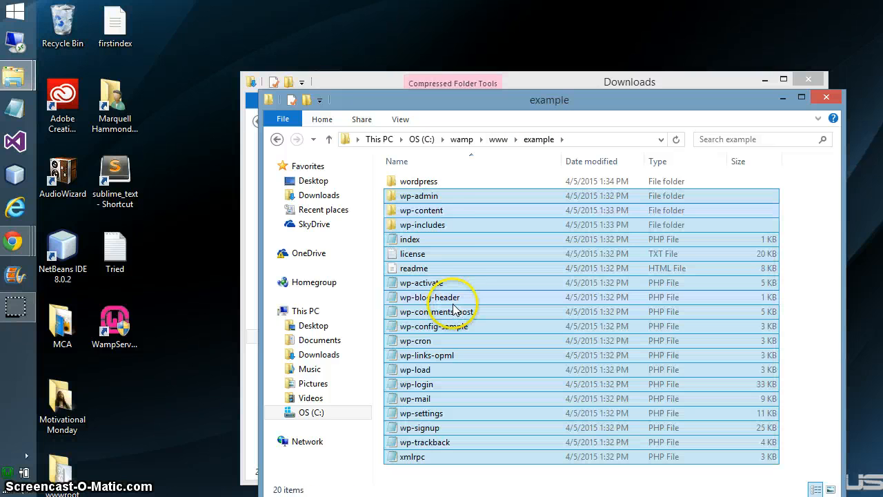
# Delete the empty wordpress folder and close the example folder window
pyautogui.click(422, 182)
pyautogui.rightClick(422, 180)
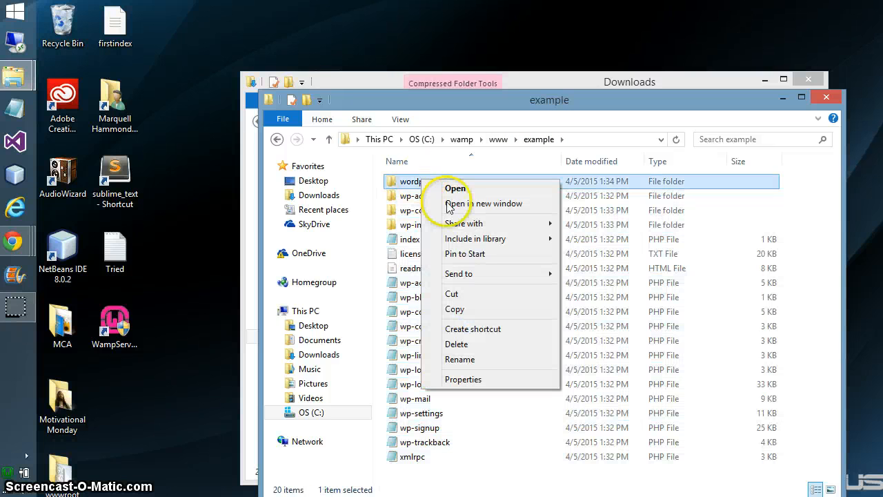
pyautogui.click(467, 347)
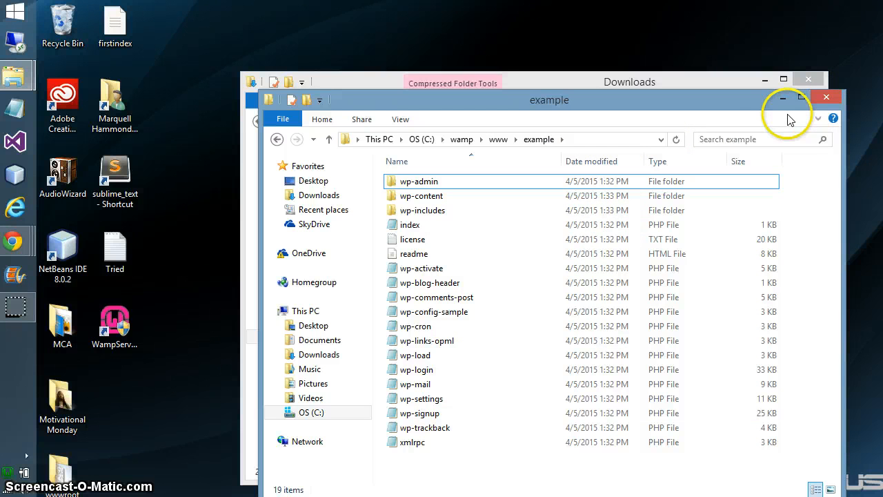
pyautogui.click(826, 97)
# Close Downloads, bring Chrome forward, close the phpMyAdmin tab and start a new tab
pyautogui.click(816, 78)
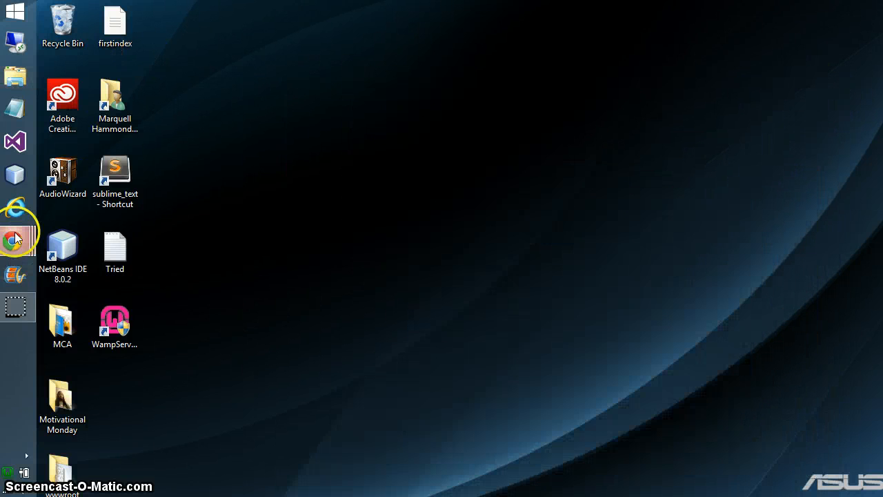
pyautogui.moveTo(14, 243)
pyautogui.click(105, 319)
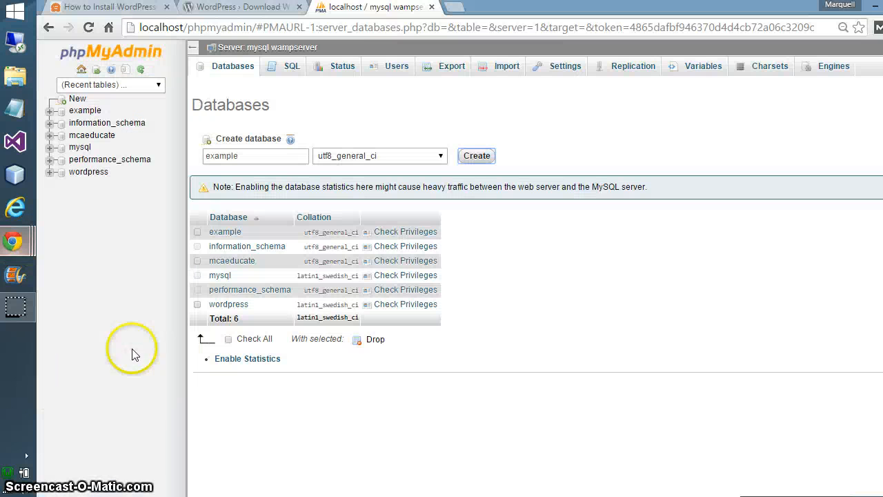
pyautogui.click(432, 7)
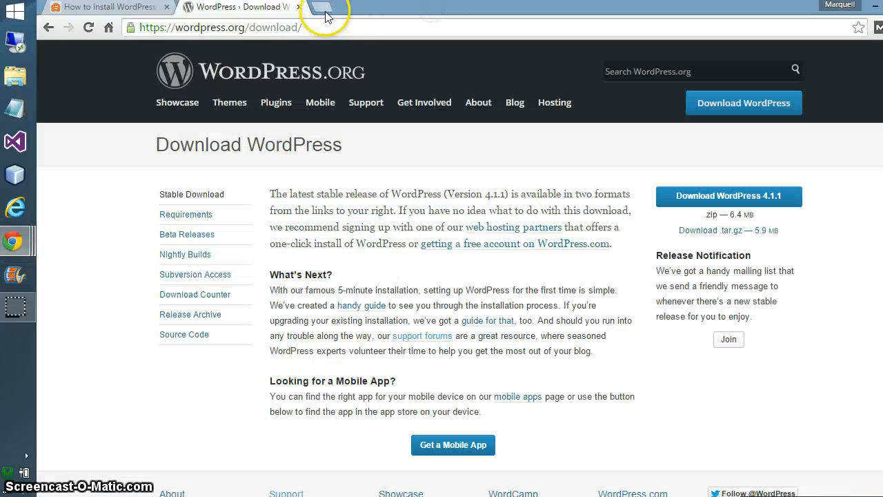
pyautogui.click(321, 8)
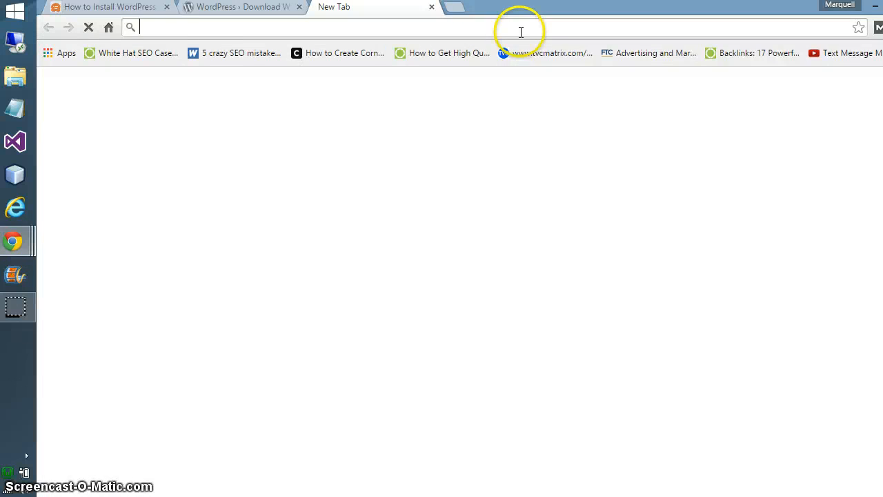
# Load localhost/example/ in the new tab
pyautogui.write('locl')
pyautogui.press('BackSpace')
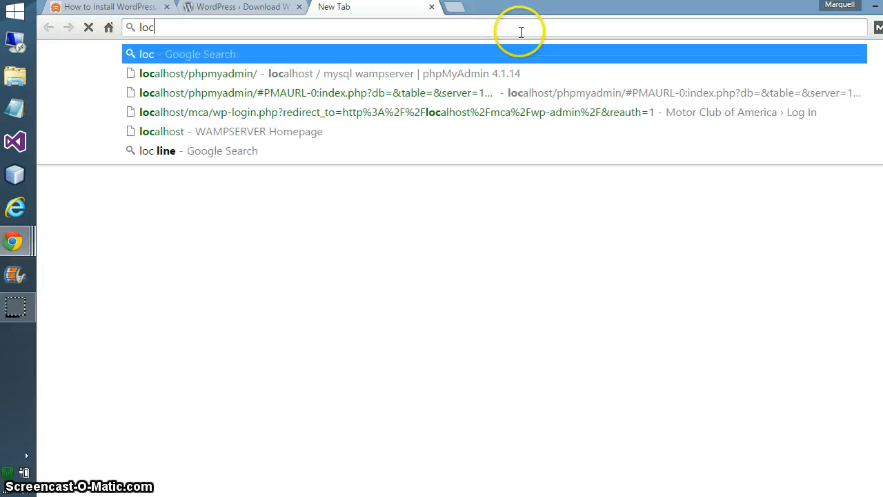
pyautogui.write('alhost')
pyautogui.press('Delete')
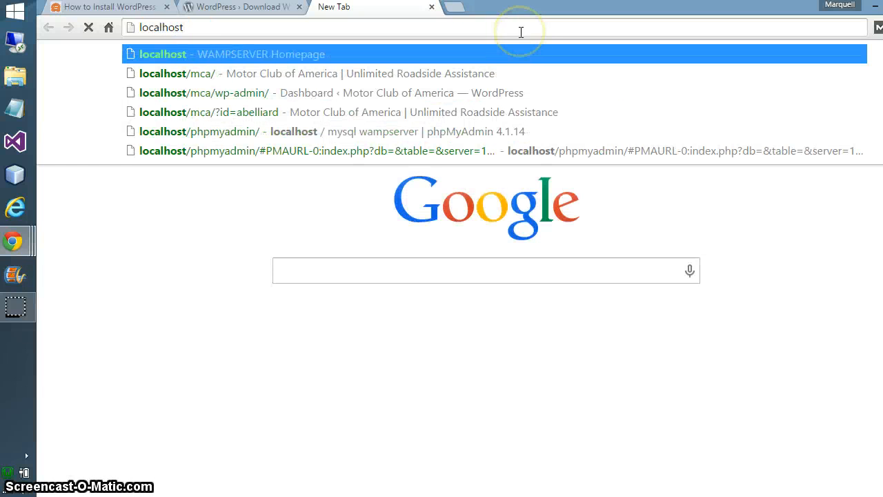
pyautogui.write('/example')
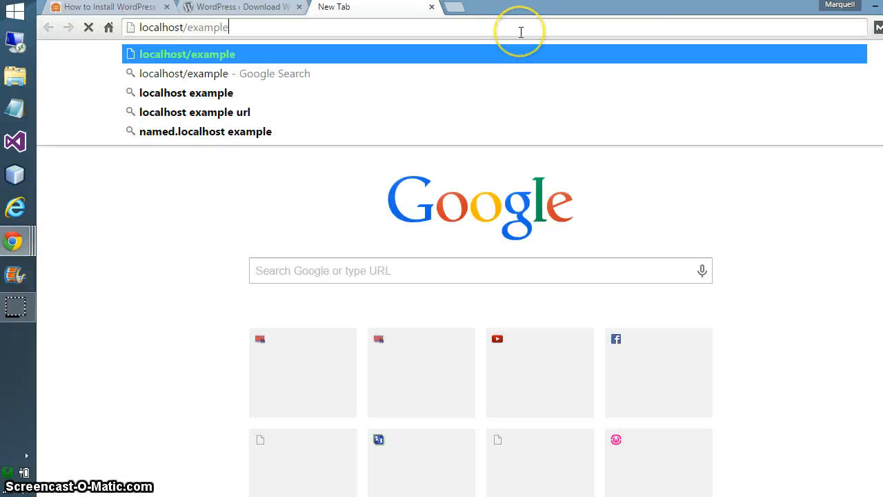
pyautogui.write('/')
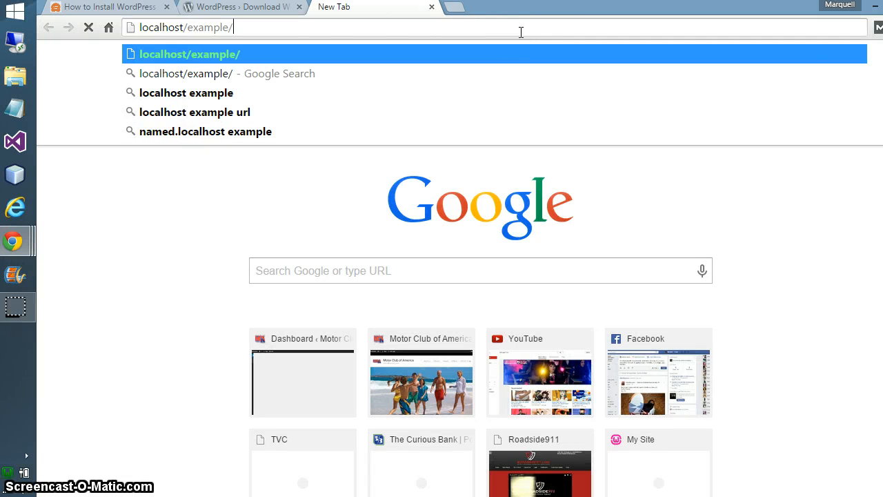
pyautogui.press('Return')
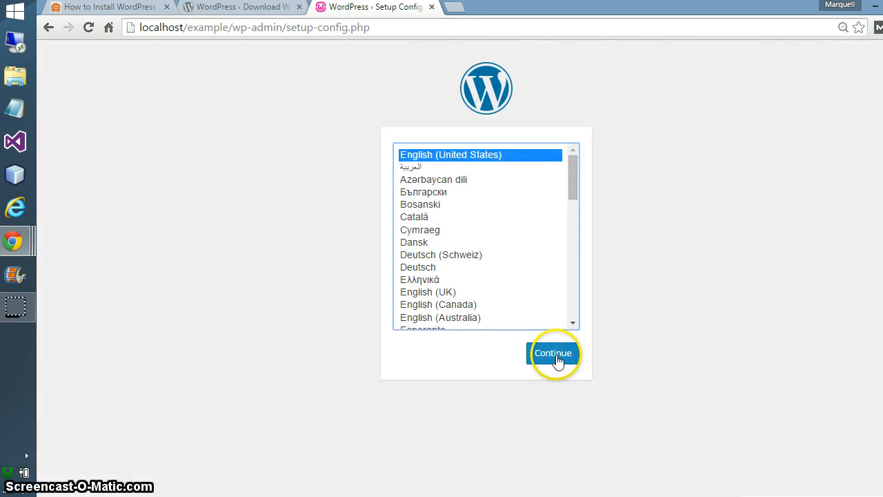
# Pick English (United States), continue past the welcome page, and select the Database Name field
pyautogui.click(447, 255)
pyautogui.scroll(-5, 464, 271)
pyautogui.scroll(5, 463, 271)
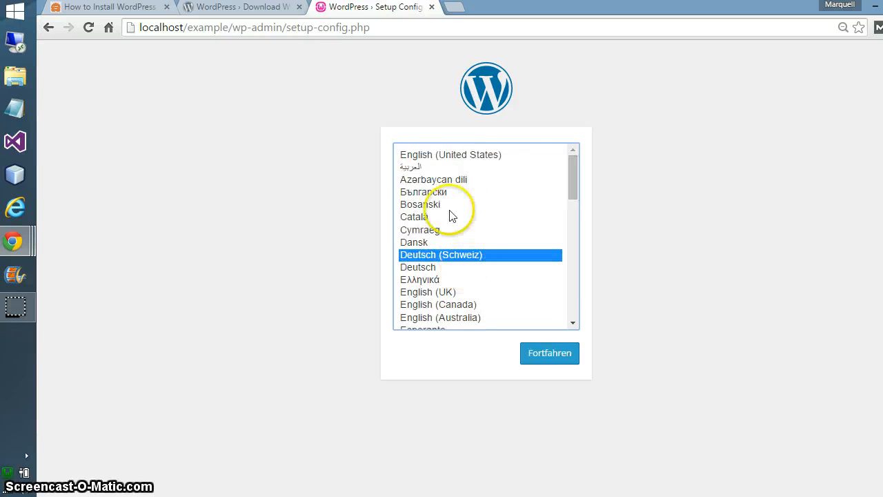
pyautogui.click(427, 153)
pyautogui.click(548, 353)
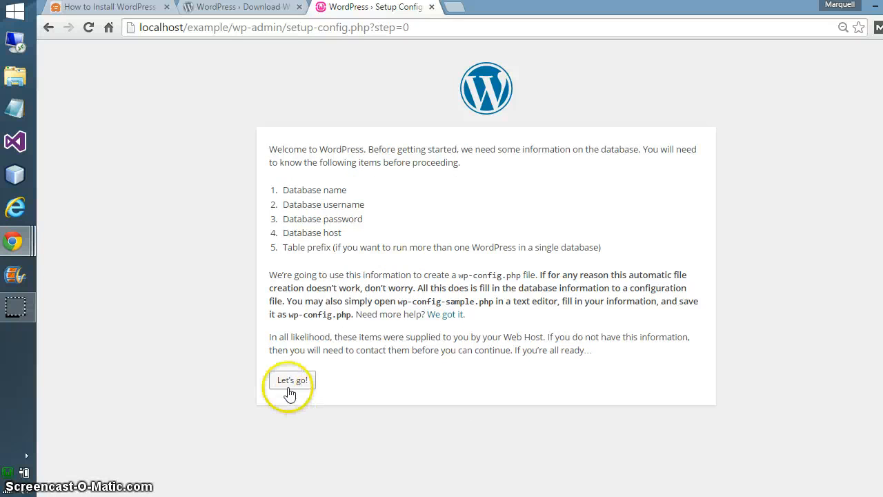
pyautogui.click(289, 383)
pyautogui.click(419, 183)
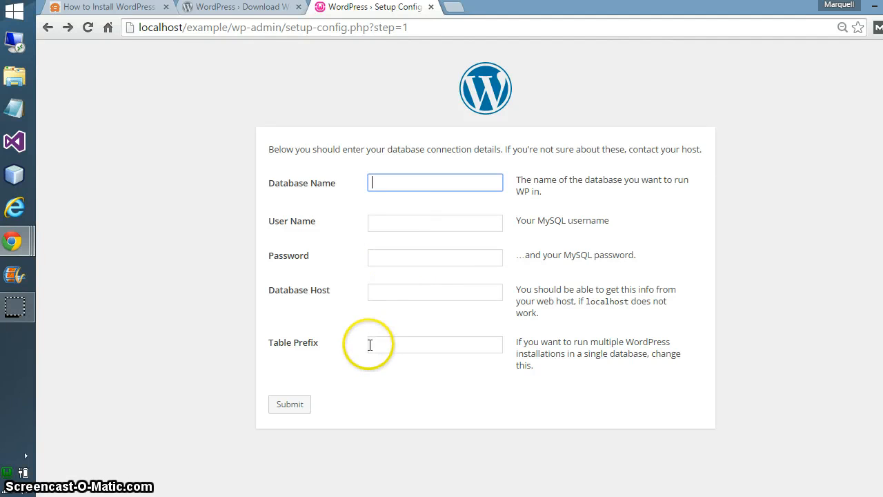
# Fill Database Name with 'example' from the saved suggestions
pyautogui.click(413, 181)
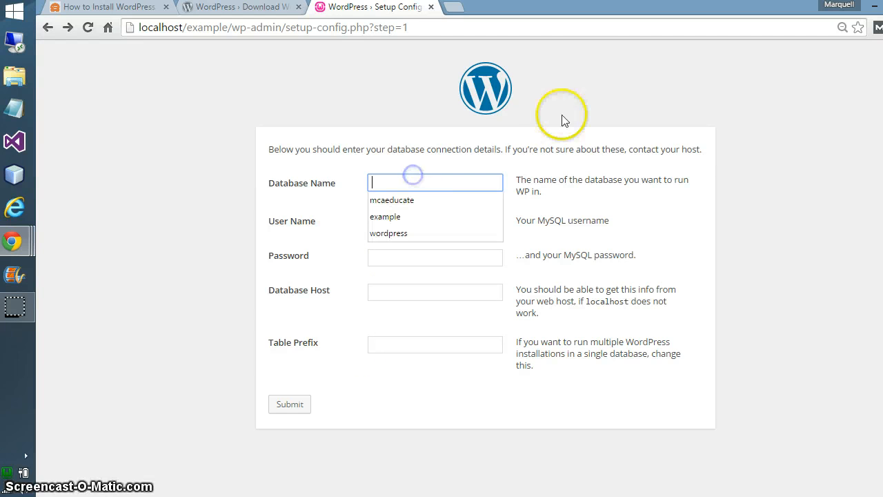
pyautogui.click(380, 220)
pyautogui.click(400, 223)
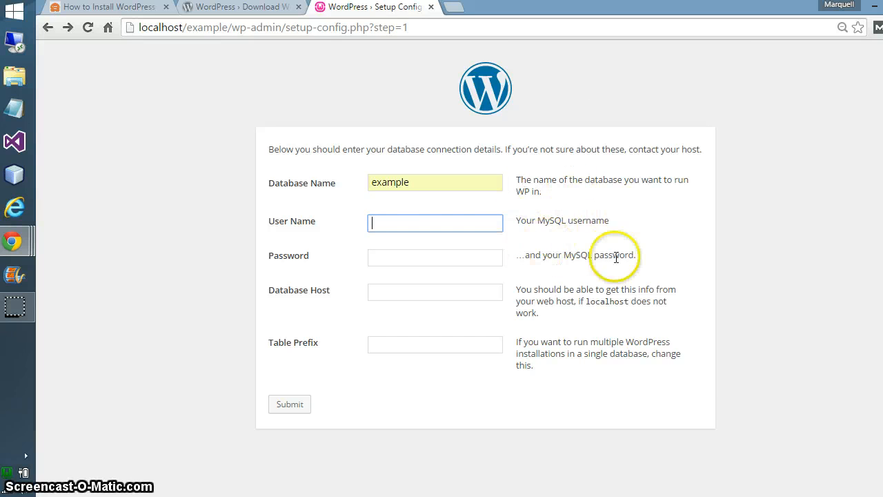
pyautogui.moveTo(636, 255); pyautogui.dragTo(270, 230)
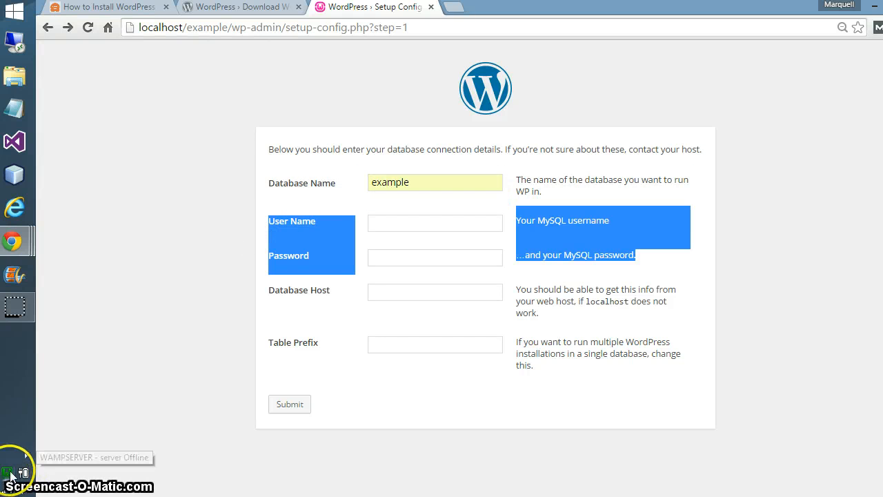
# Set Database Host to 'localhost' and Table Prefix to 'example_'
pyautogui.click(442, 291)
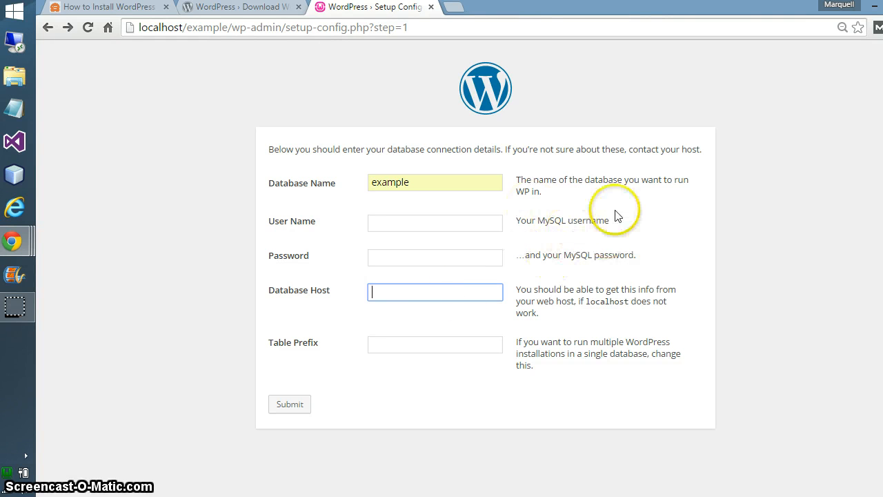
pyautogui.write('localhost')
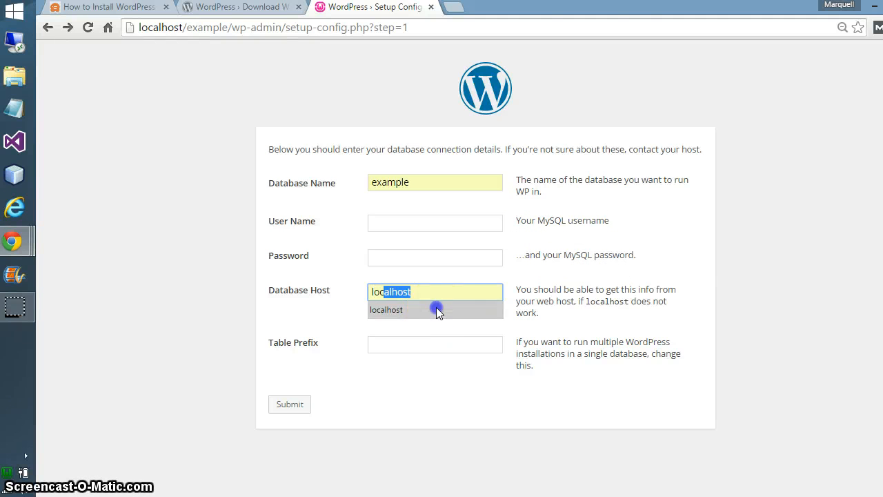
pyautogui.click(436, 307)
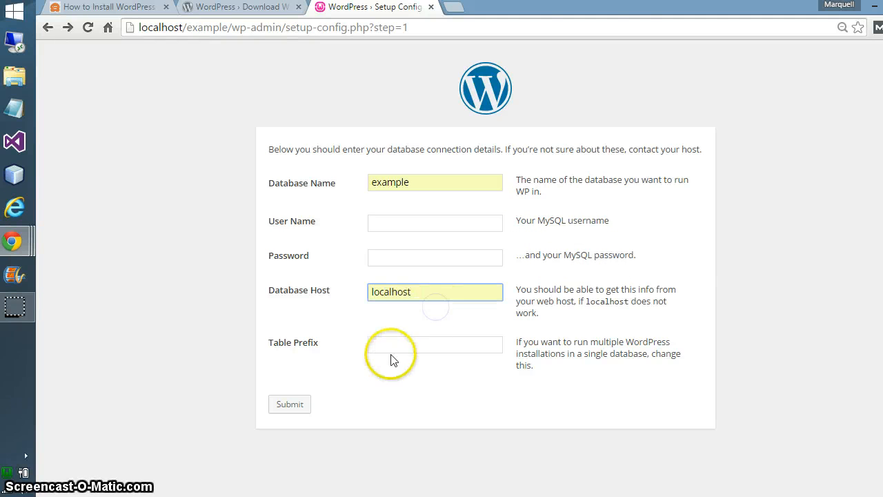
pyautogui.click(408, 347)
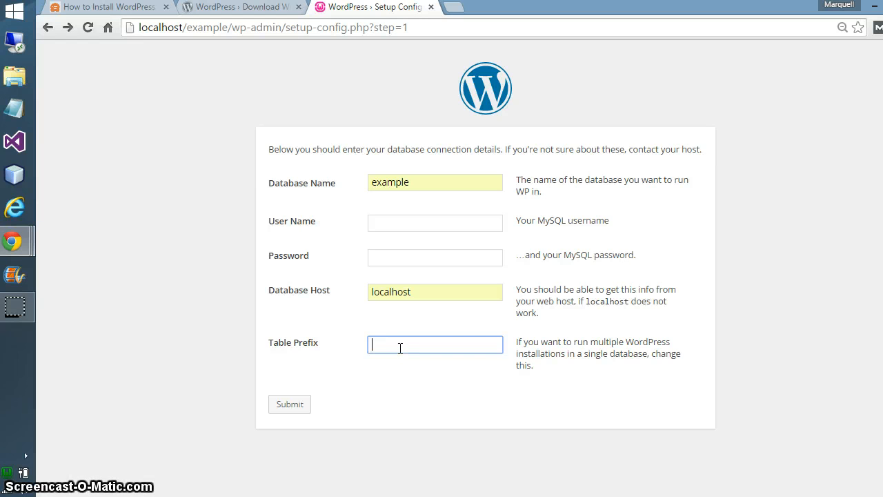
pyautogui.write('exa')
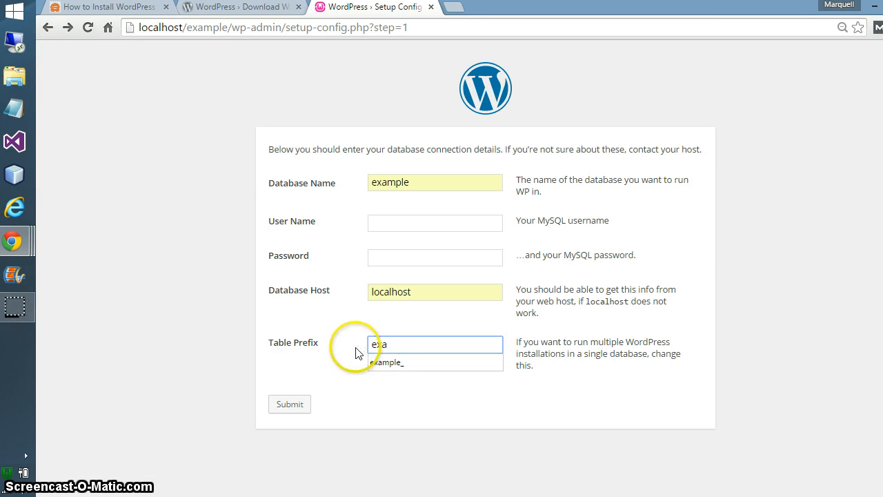
pyautogui.click(392, 363)
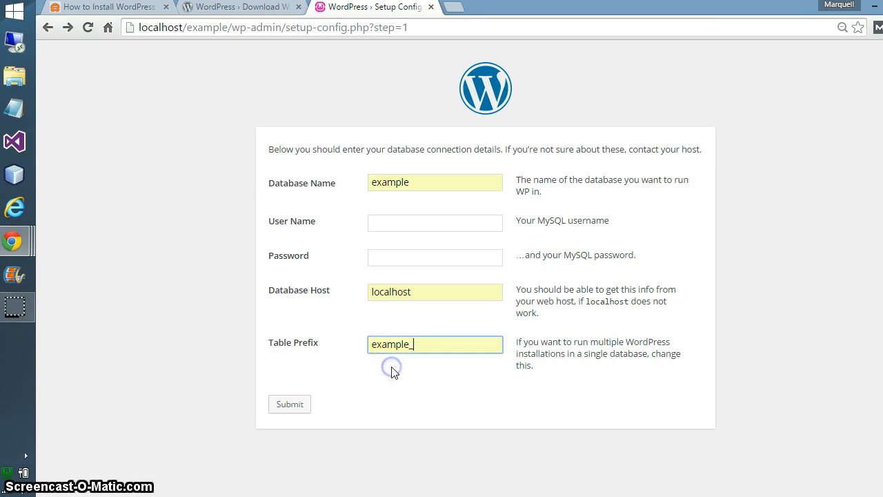
# Fill User Name with the saved MySQL username and submit the database details
pyautogui.click(376, 223)
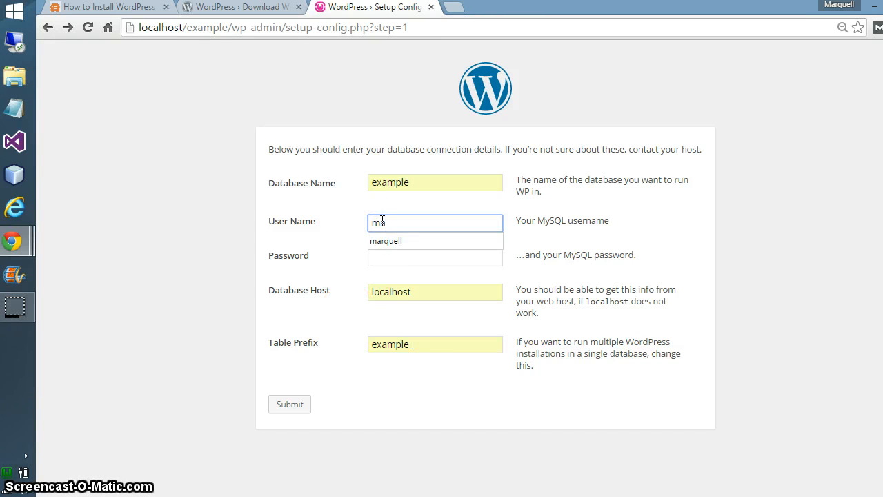
pyautogui.write('marq')
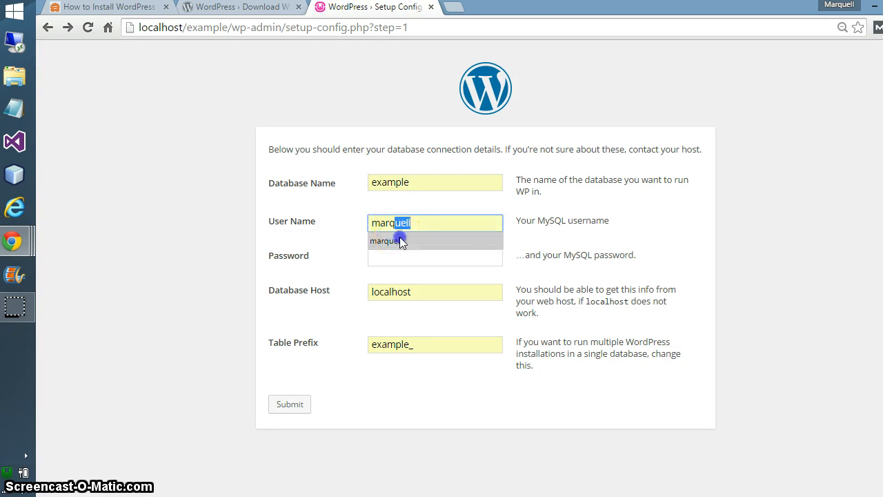
pyautogui.click(399, 240)
pyautogui.press('Return')
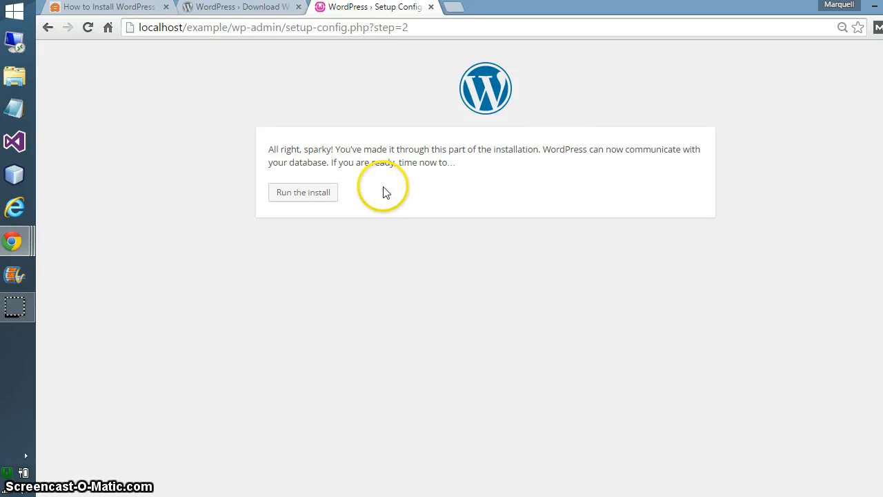
# Run the install from the database confirmation page
pyautogui.click(301, 193)
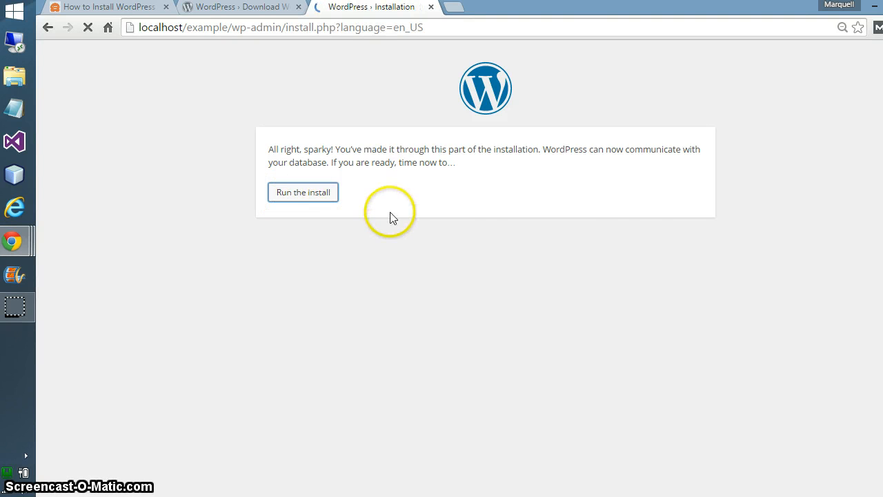
# Enter and confirm the administrator password on the install form
pyautogui.scroll(-2, 351, 237)
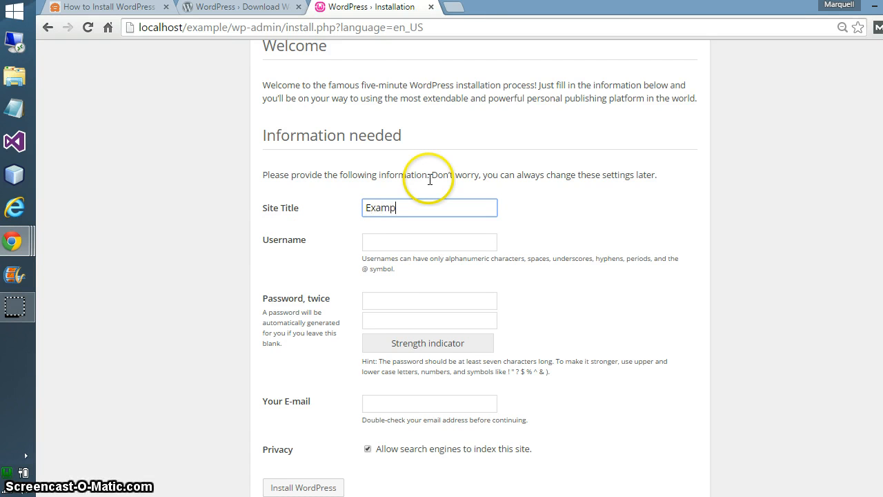
pyautogui.press('Tab')
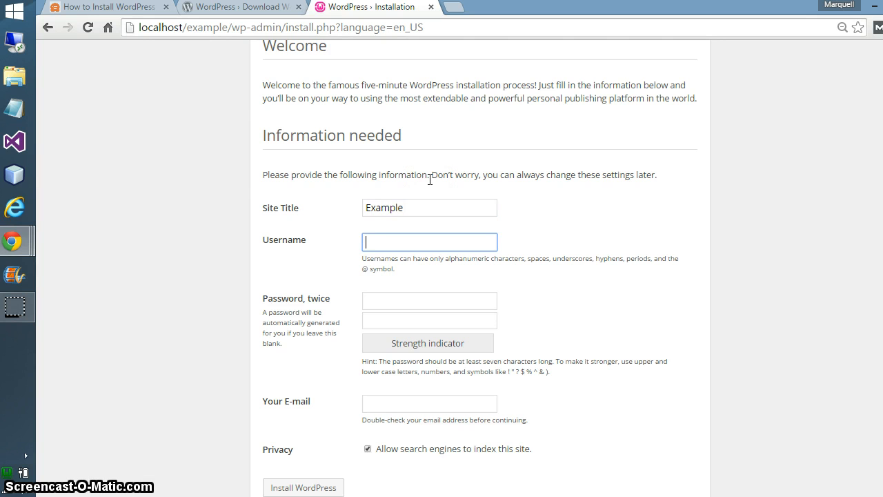
pyautogui.press('Tab')
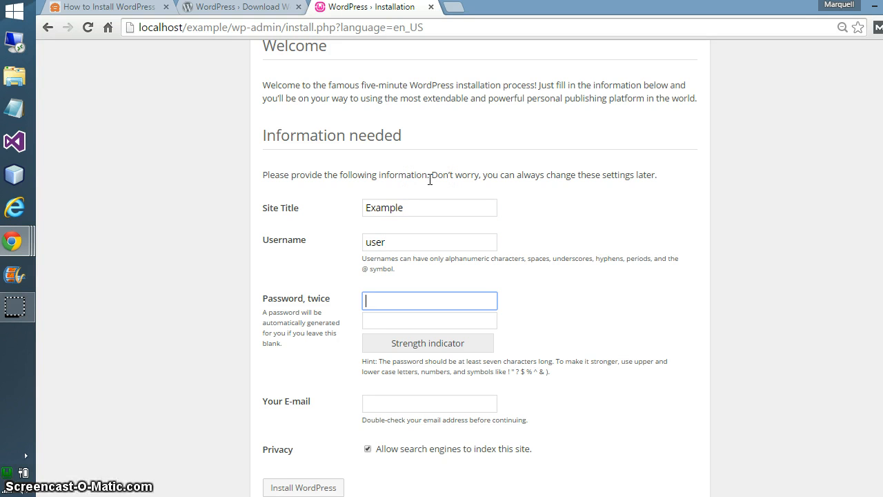
pyautogui.write('•••')
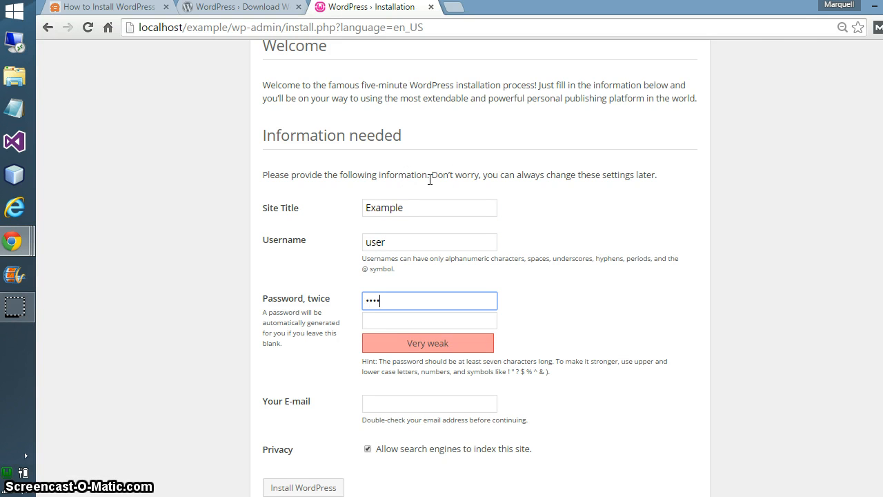
pyautogui.press('Tab')
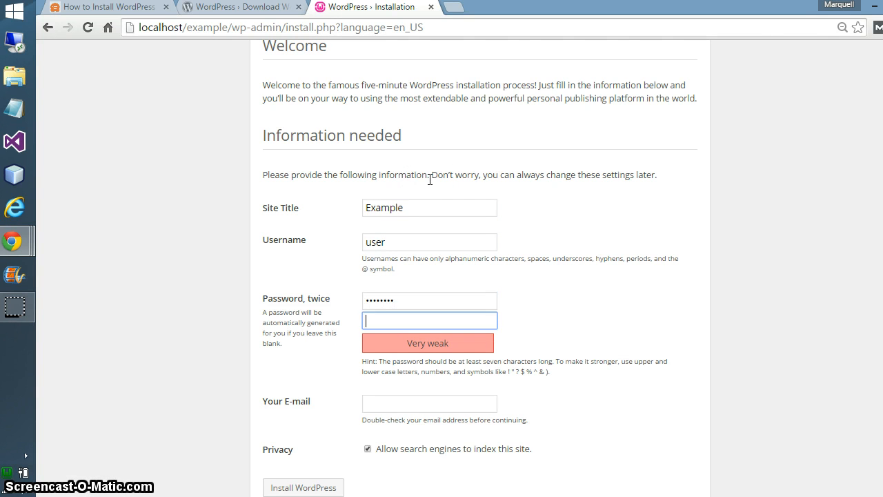
pyautogui.write('•••')
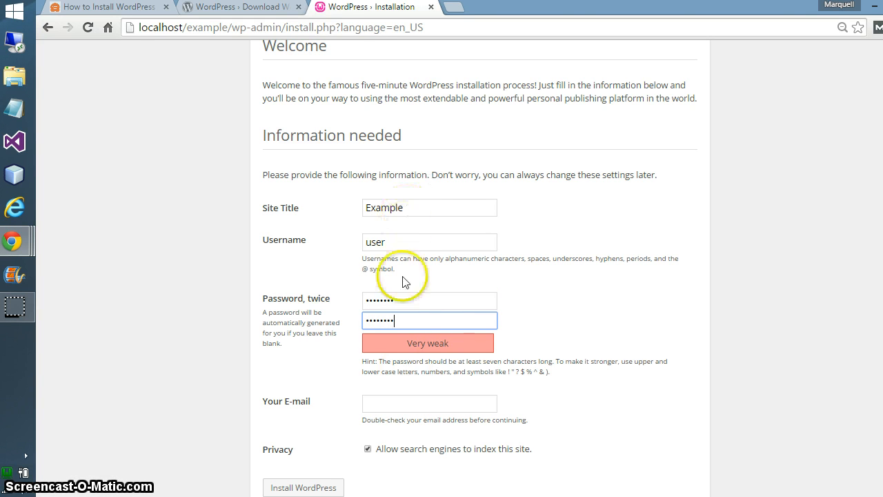
# Enter the administrator's e-mail, disable search engine indexing, and install WordPress
pyautogui.click(408, 402)
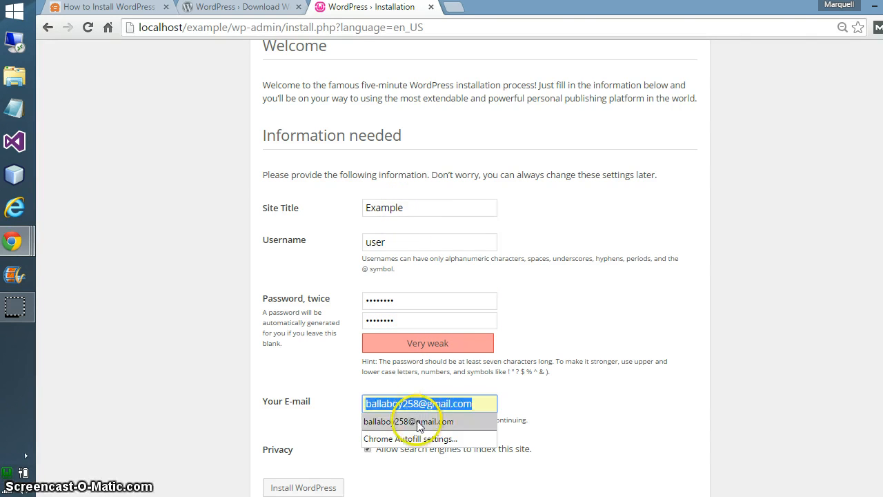
pyautogui.click(459, 400)
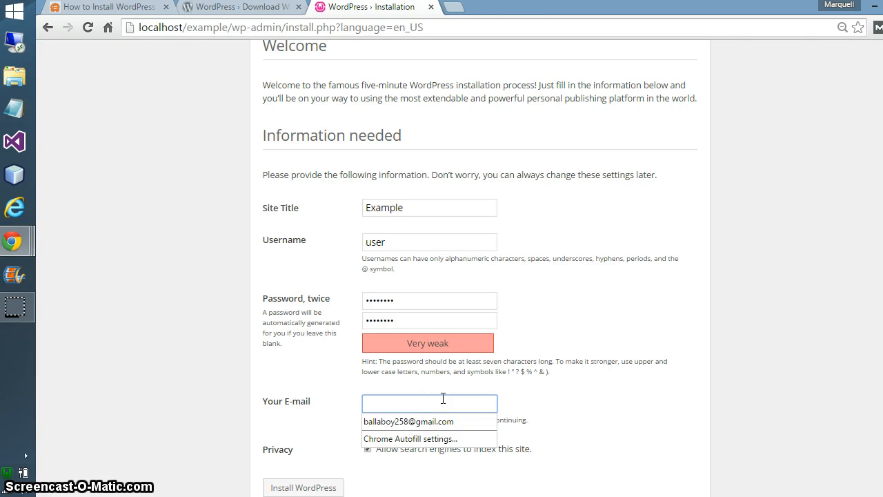
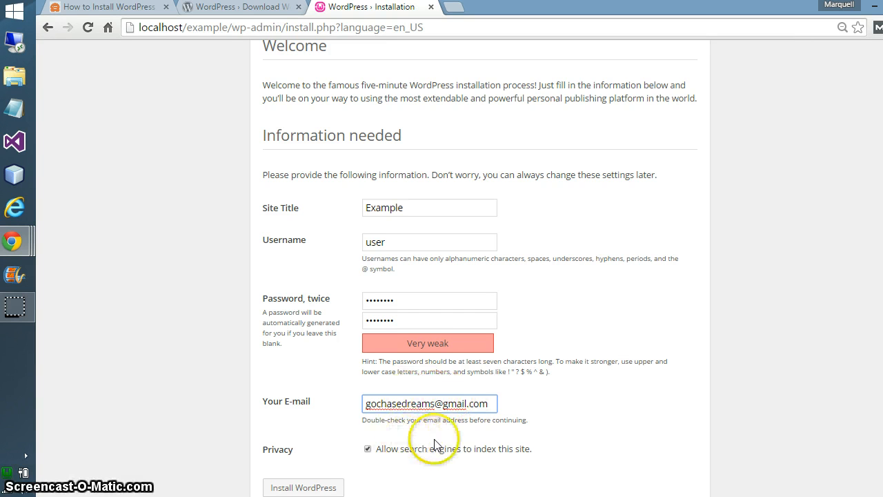
pyautogui.click(378, 449)
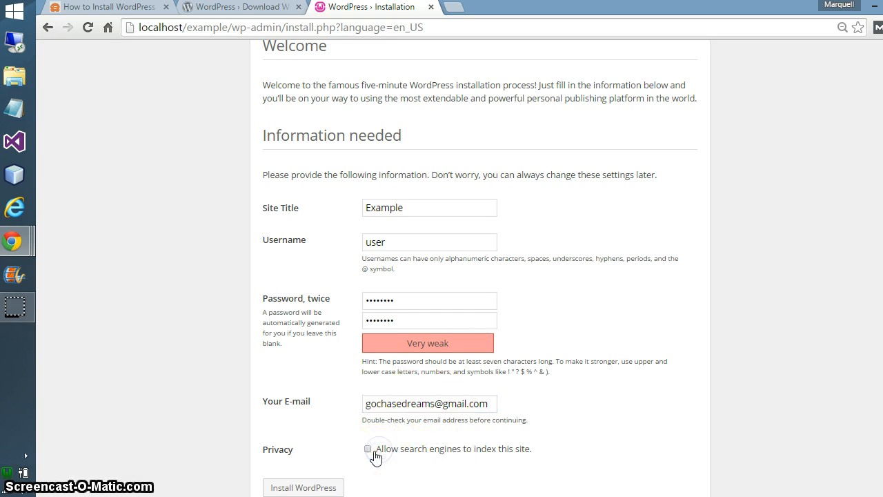
pyautogui.click(328, 487)
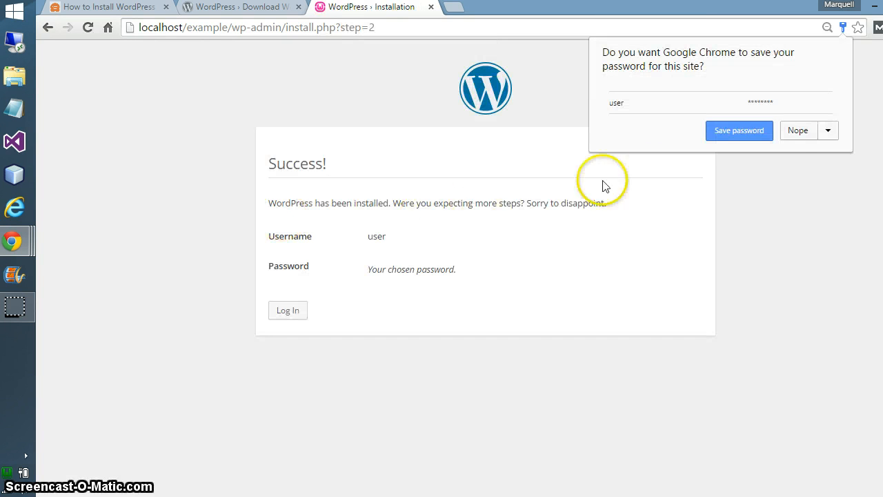
# Save the new admin login in Chrome from the Success page
pyautogui.click(757, 136)
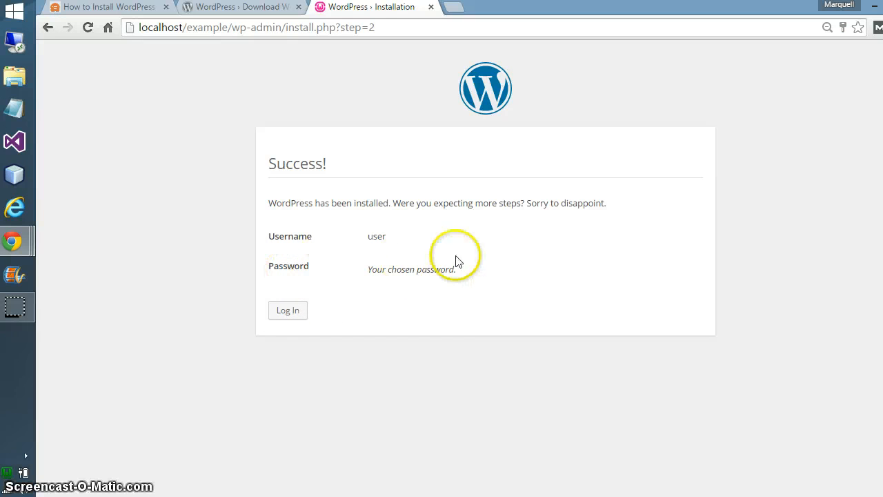
# Log in with the admin username and password, with Remember Me ticked
pyautogui.click(290, 312)
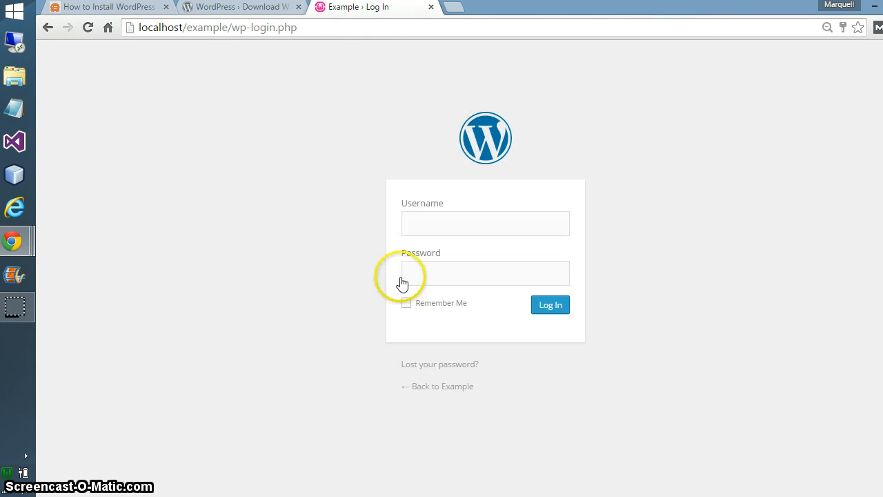
pyautogui.doubleClick(477, 229)
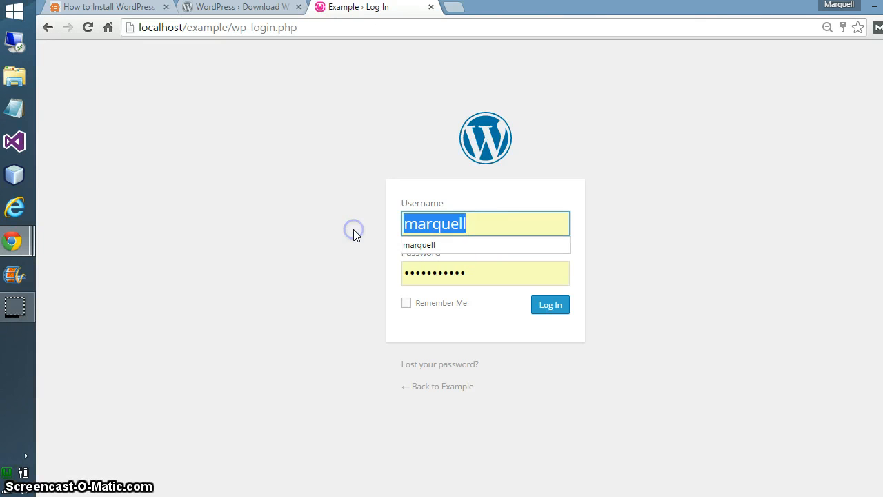
pyautogui.write('user')
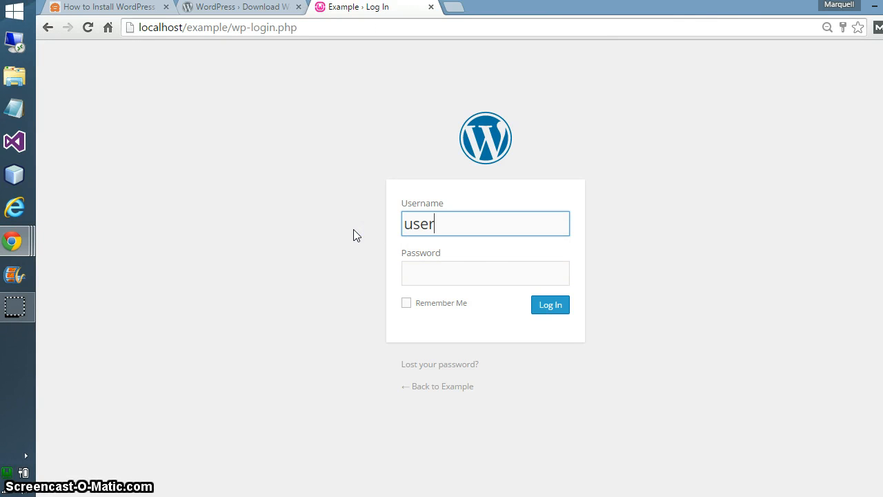
pyautogui.click(472, 269)
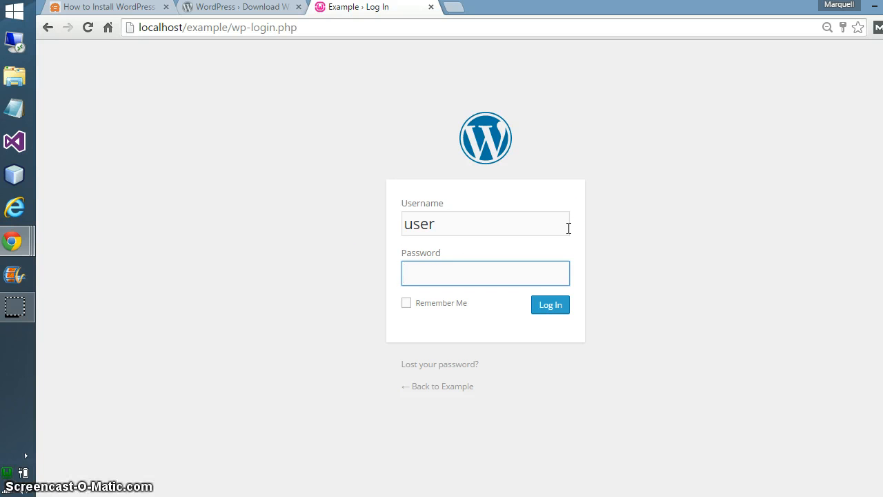
pyautogui.write('pass')
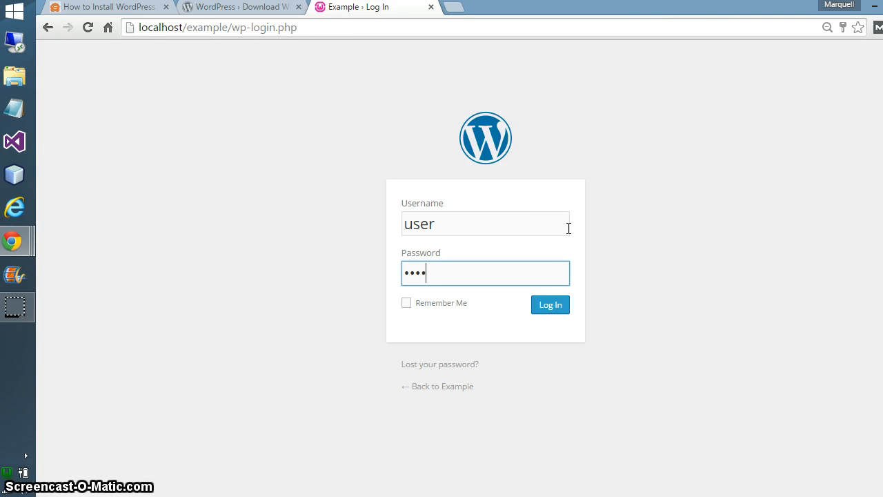
pyautogui.write('word')
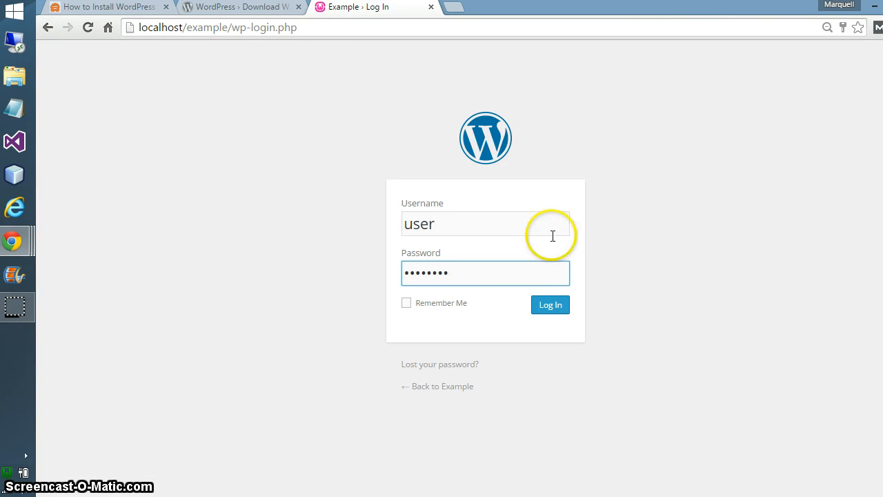
pyautogui.click(455, 303)
pyautogui.click(550, 306)
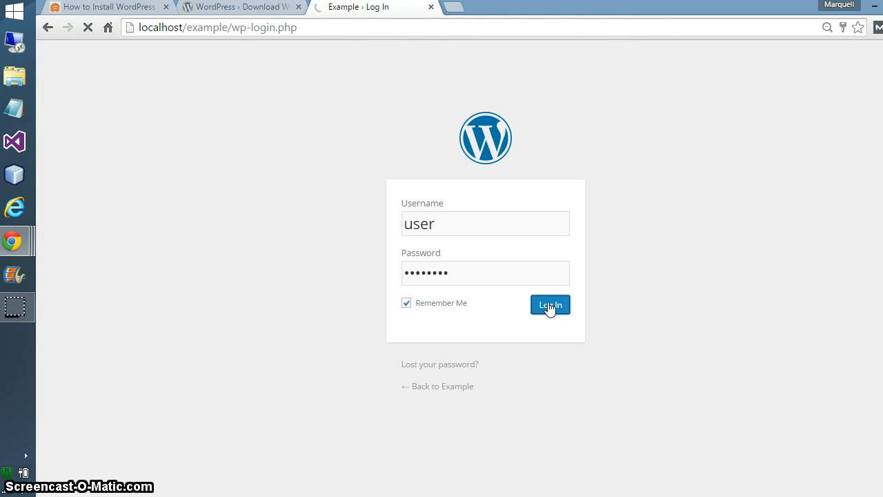
# Save the login in Chrome on the Dashboard, then select example/wp-admin/ in the address bar
pyautogui.click(550, 307)
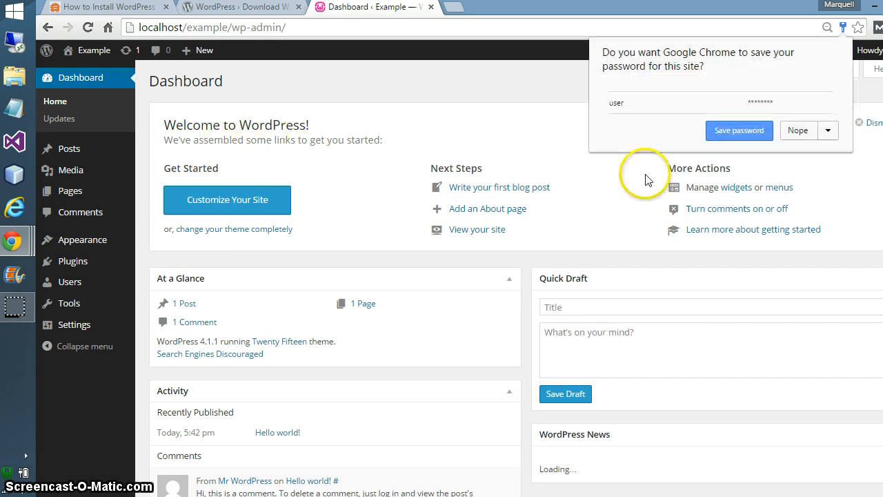
pyautogui.click(760, 138)
pyautogui.scroll(-1, 394, 181)
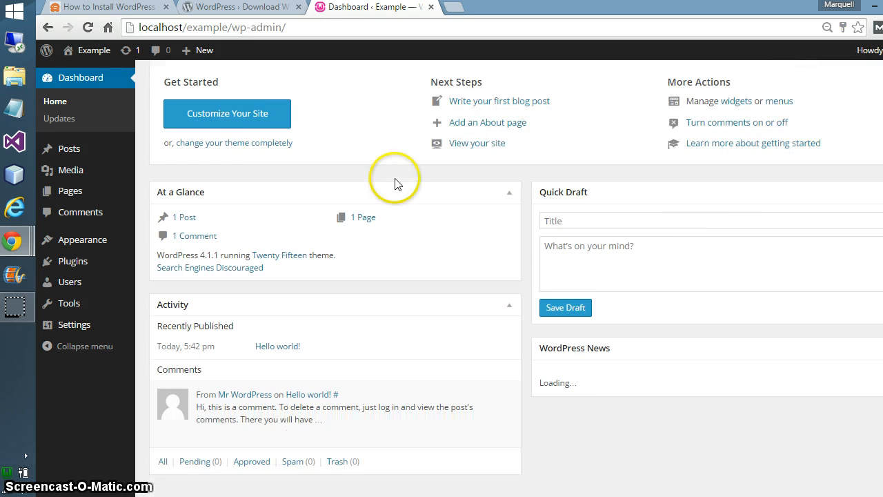
pyautogui.scroll(1, 404, 237)
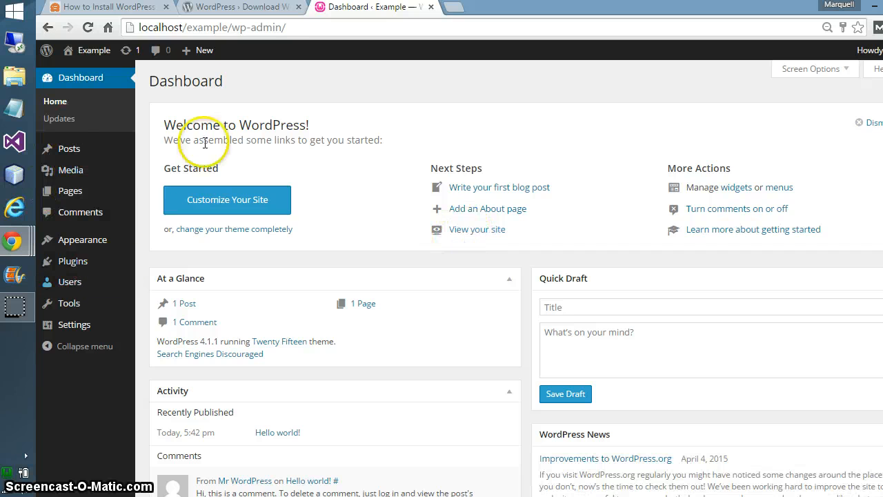
pyautogui.doubleClick(301, 29)
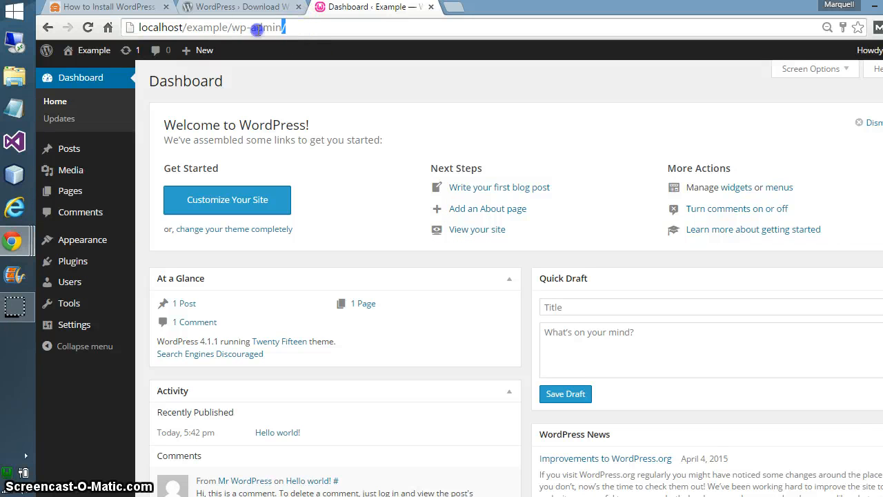
pyautogui.moveTo(257, 29); pyautogui.dragTo(191, 35)
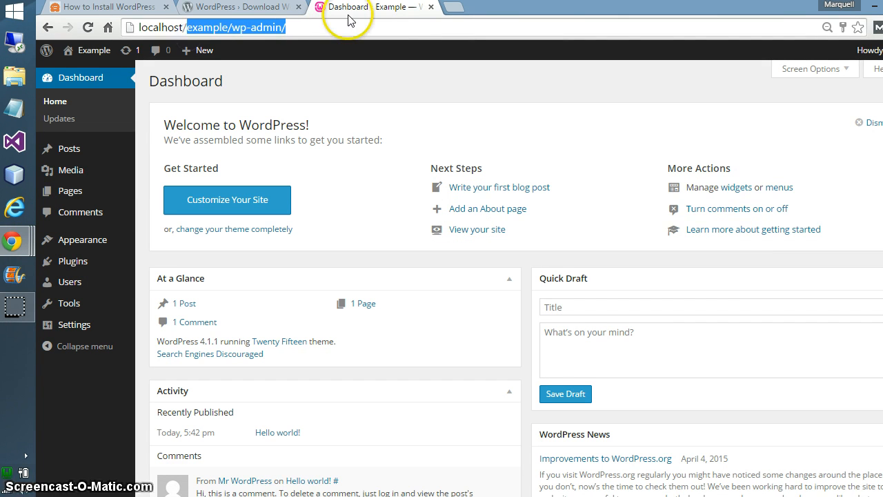
# Load localhost/mca, then go to its wp-admin address
pyautogui.write('mca')
pyautogui.press('Return')
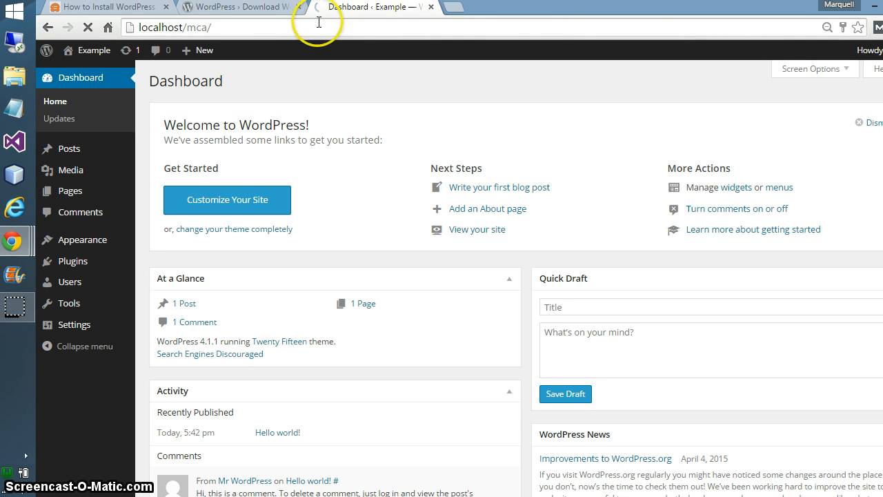
pyautogui.click(312, 27)
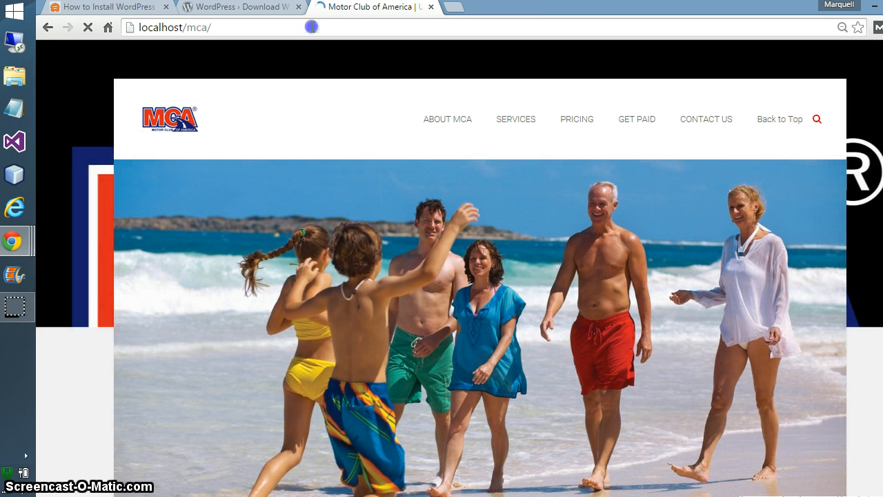
pyautogui.click(311, 26)
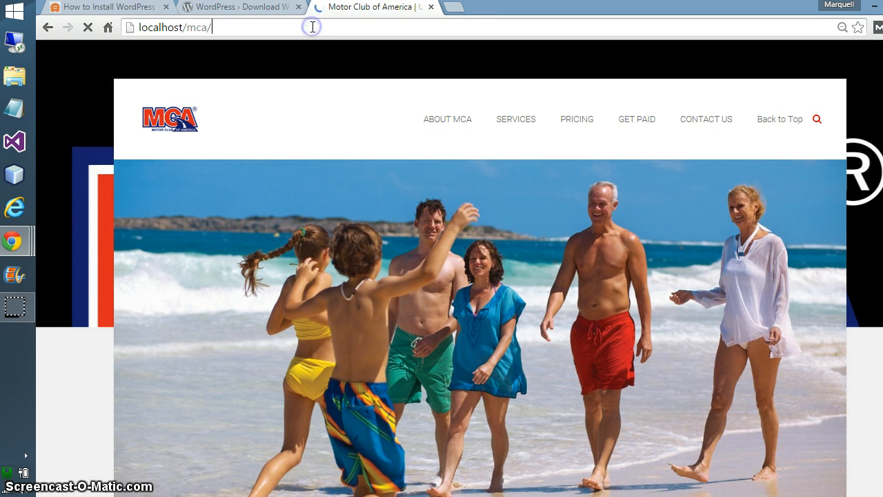
pyautogui.write('wp')
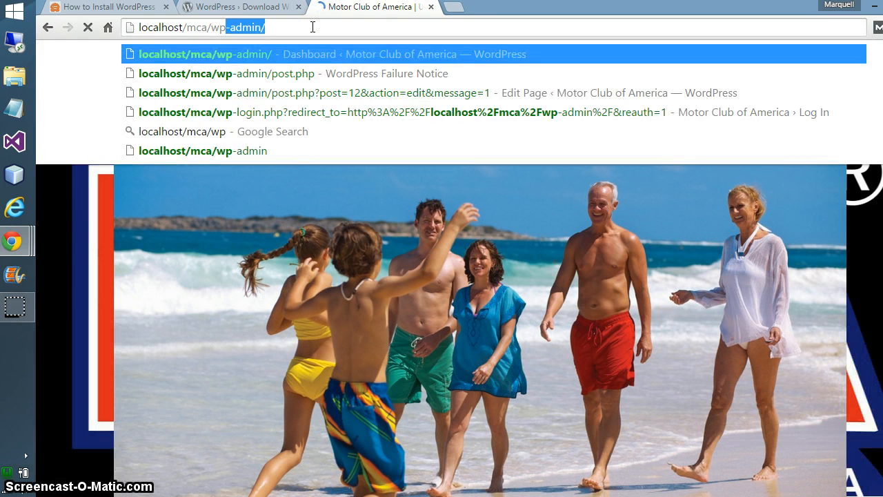
pyautogui.press('Return')
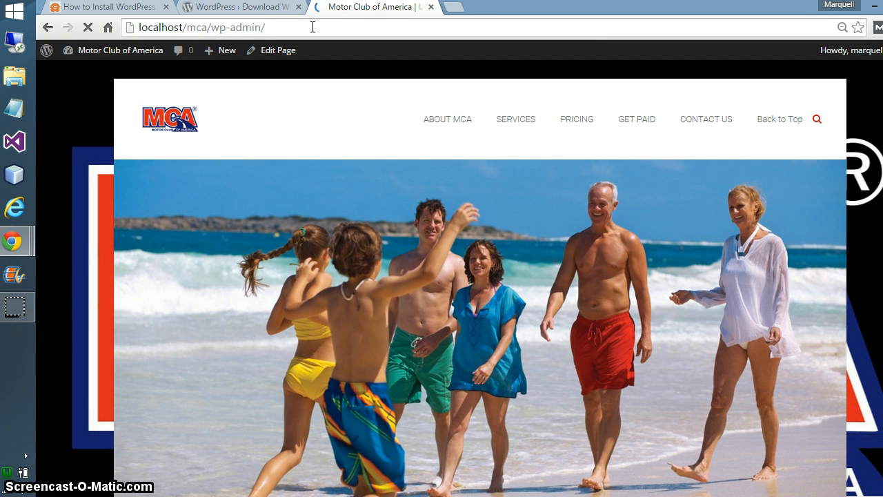